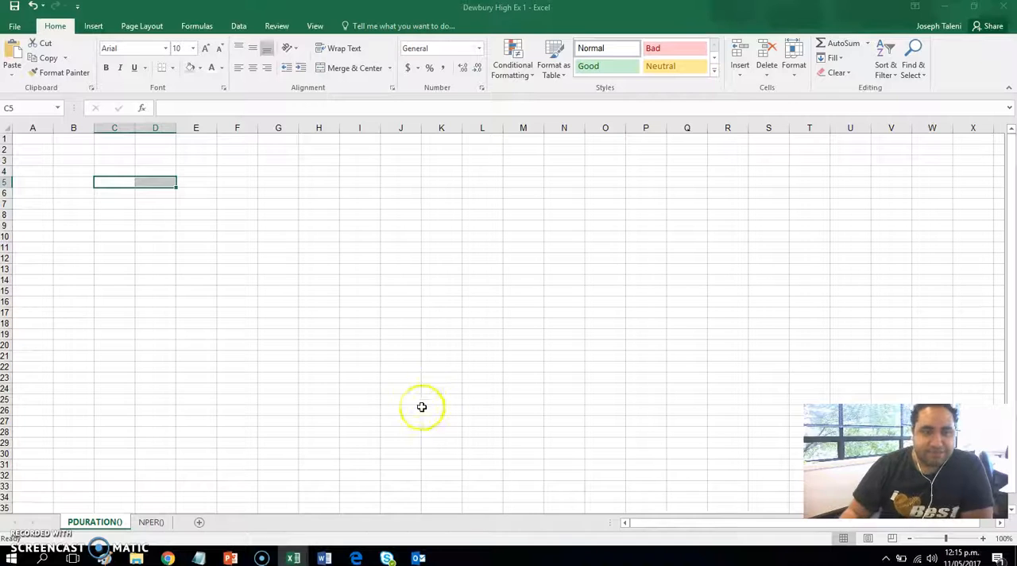
Step: Enter the labels "Rate:", "Deposit:" and "Goal:" in cells A1, A2 and A3 of the PDURATION() sheet
{"action": "left_click", "coordinate": [43, 136]}
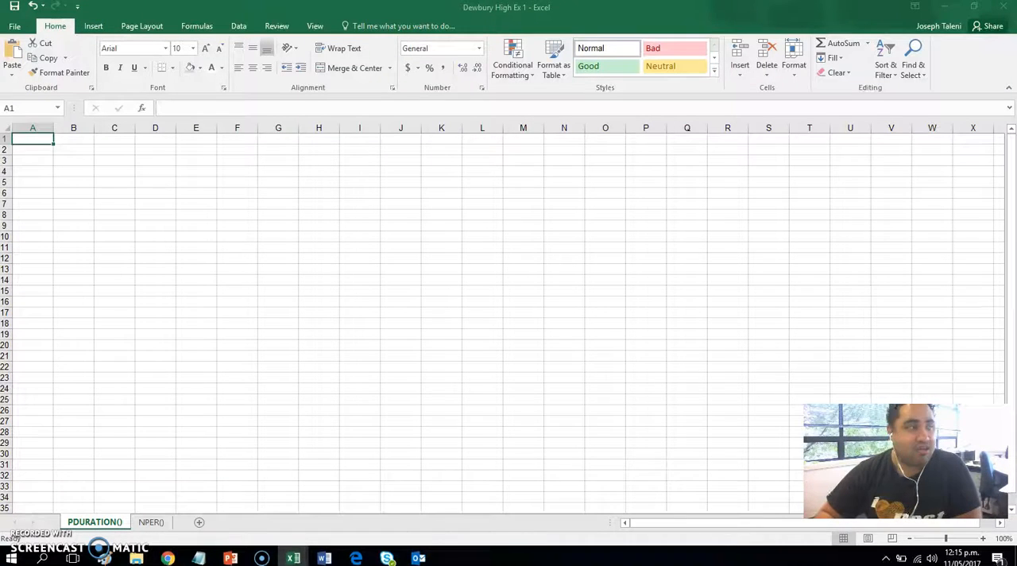
{"action": "key", "text": "alt+Tab"}
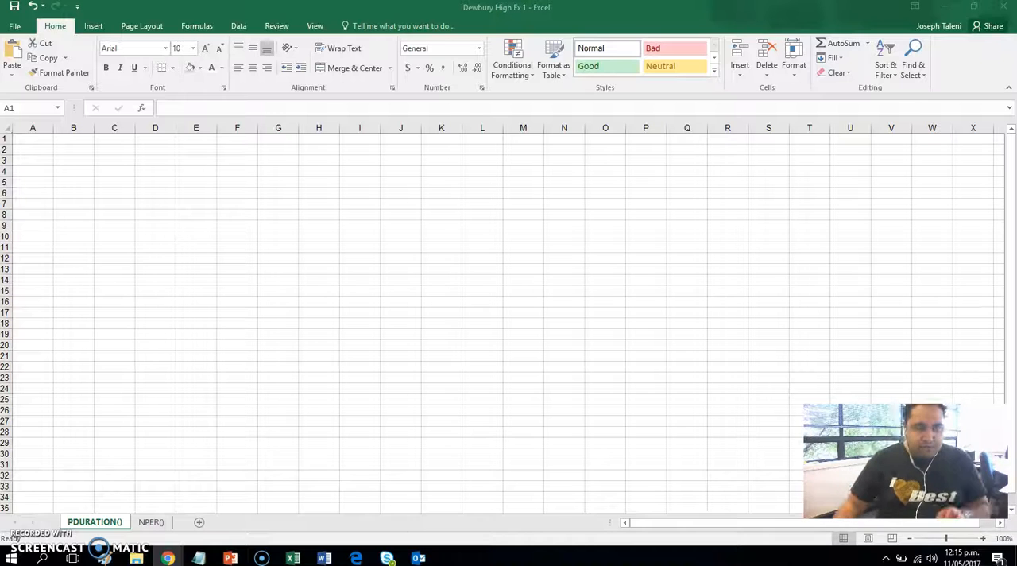
{"action": "double_click", "coordinate": [45, 141]}
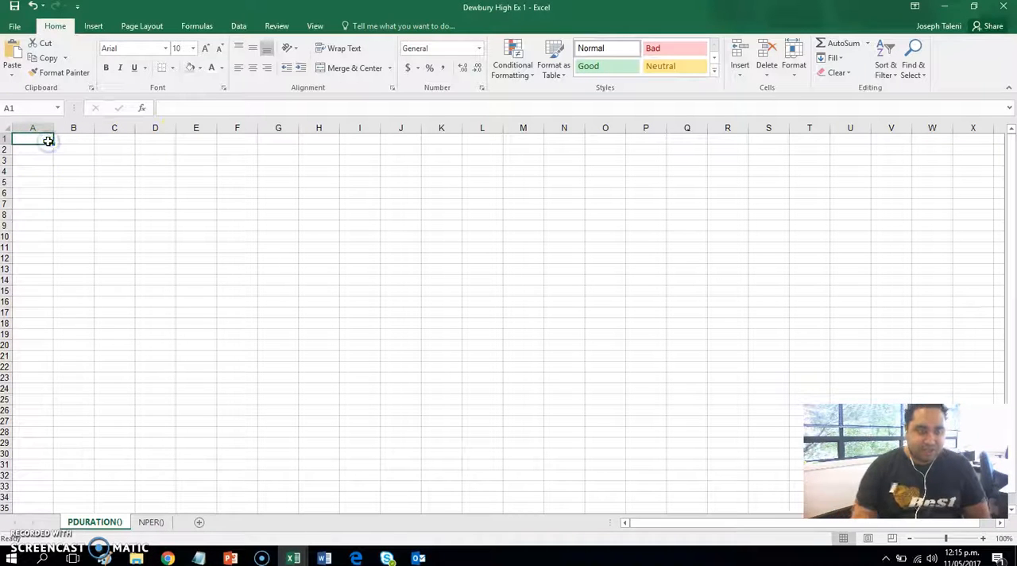
{"action": "type", "text": "Rate:"}
{"action": "key", "text": "Return"}
{"action": "type", "text": "Dep"}
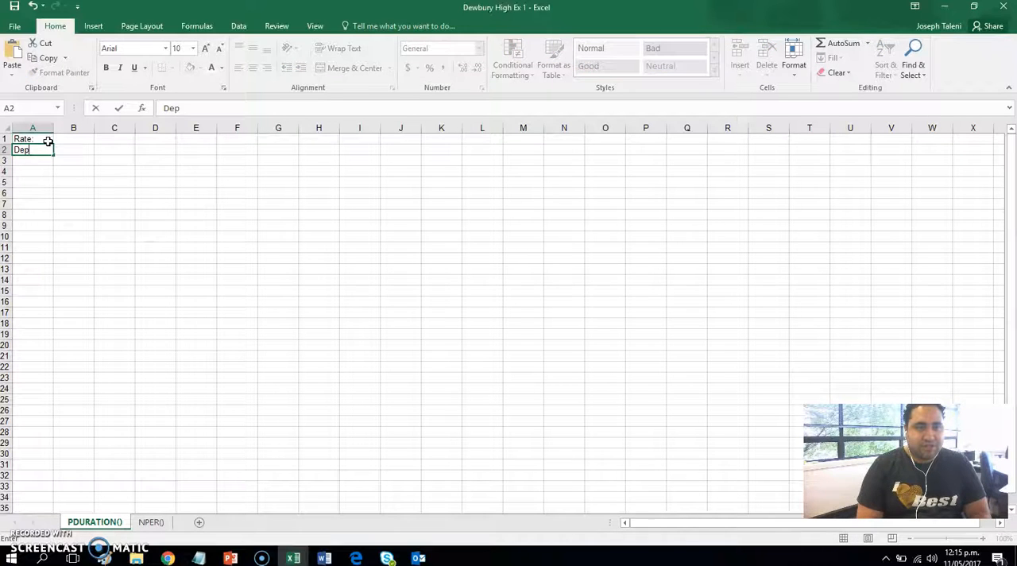
{"action": "type", "text": "osit:"}
{"action": "key", "text": "Return"}
{"action": "type", "text": "Go"}
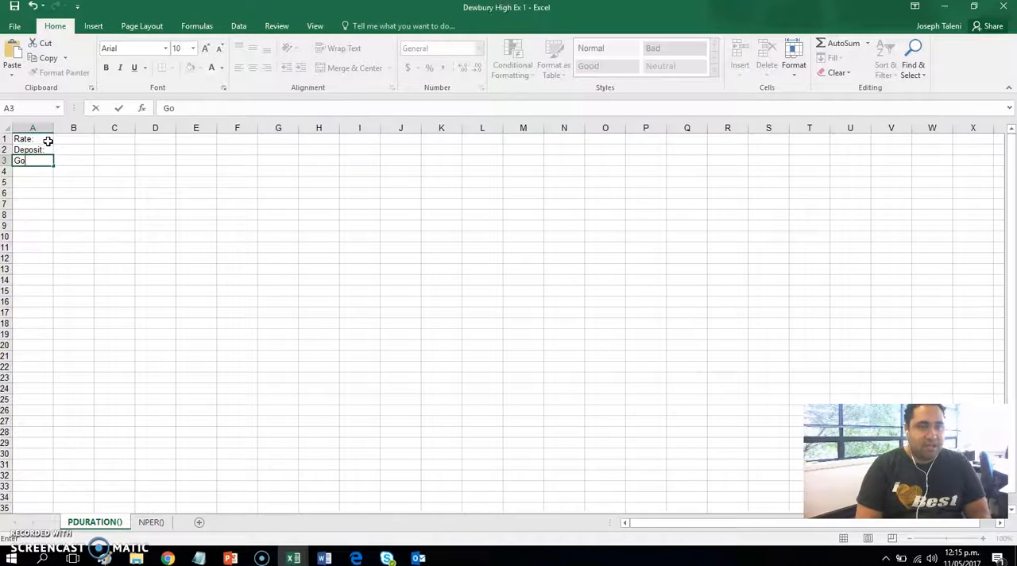
{"action": "type", "text": "al:"}
{"action": "key", "text": "Return"}
{"action": "key", "text": "Return"}
{"action": "key", "text": "Return"}
{"action": "type", "text": "Period"}
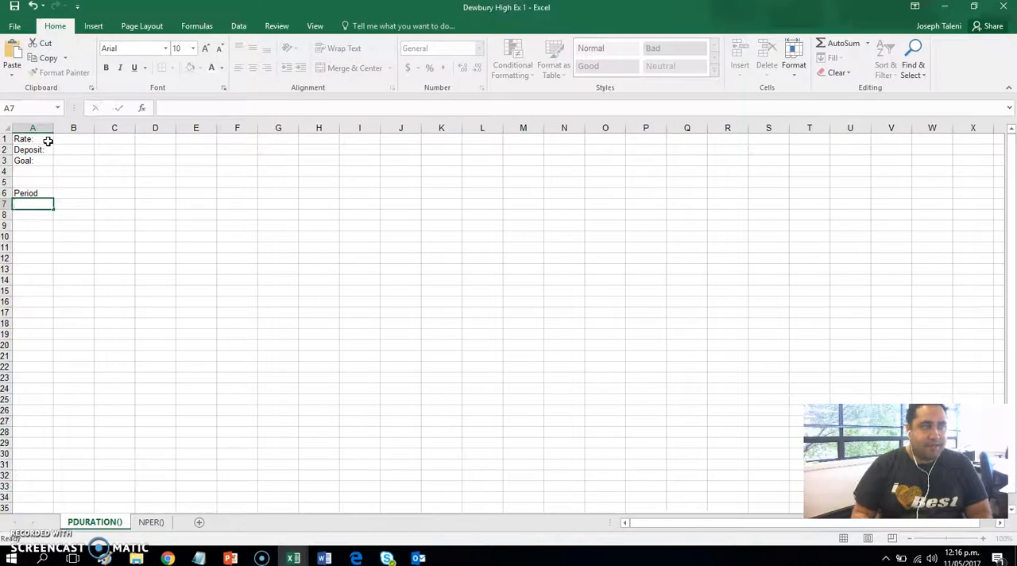
{"action": "key", "text": "ctrl+Return"}
{"action": "key", "text": "Delete"}
{"action": "key", "text": "Up"}
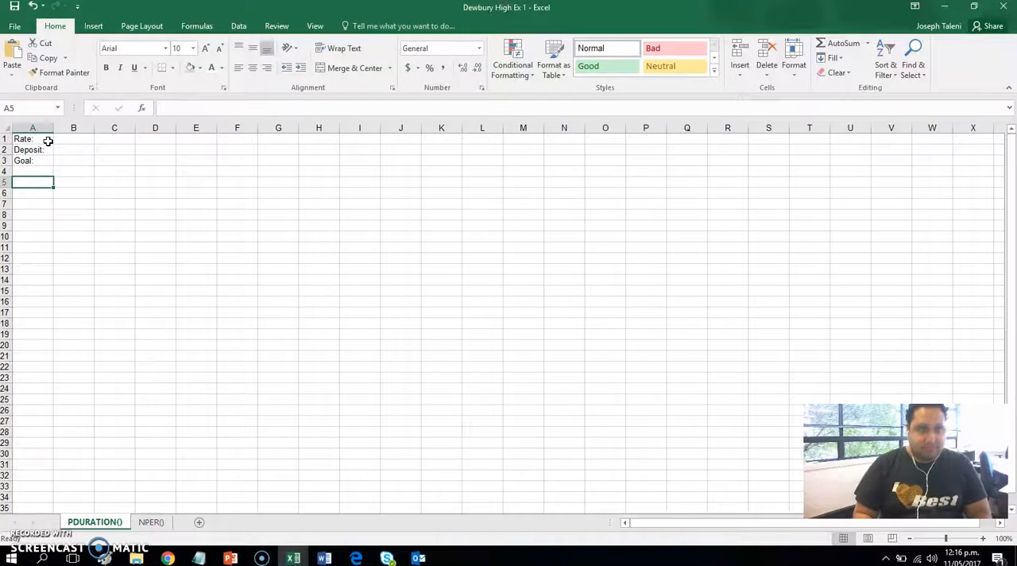
Step: Enter the label "Period:" in cell A5, leaving one blank row below the Goal label
{"action": "type", "text": "Period:"}
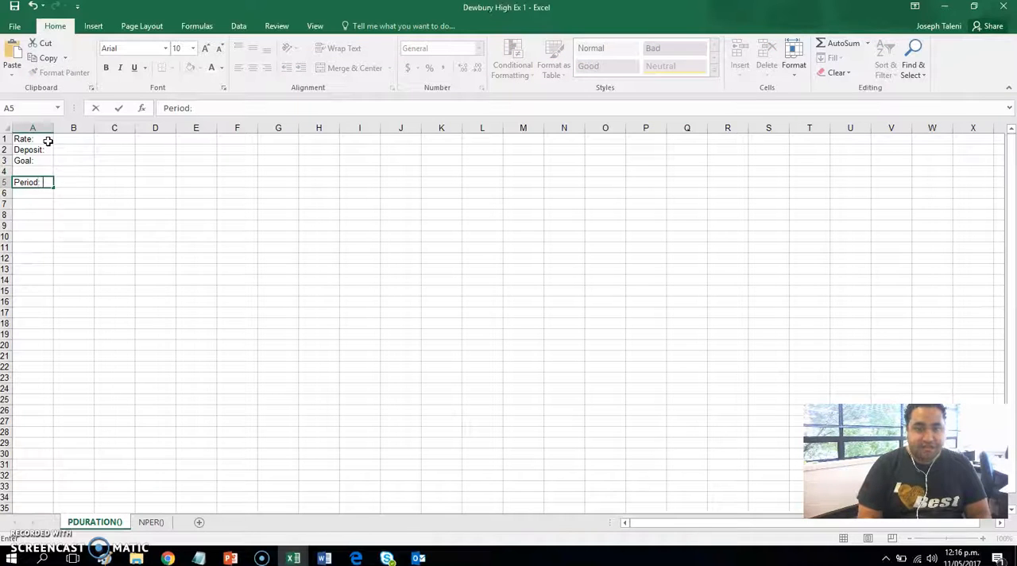
{"action": "key", "text": "Return"}
{"action": "key", "text": "Right"}
{"action": "key", "text": "Right"}
{"action": "key", "text": "Up"}
{"action": "key", "text": "Up"}
{"action": "key", "text": "Left"}
{"action": "key", "text": "Up"}
{"action": "key", "text": "Left"}
{"action": "key", "text": "Up"}
{"action": "key", "text": "Right"}
{"action": "key", "text": "Right"}
{"action": "key", "text": "Up"}
{"action": "key", "text": "Left"}
{"action": "key", "text": "Down"}
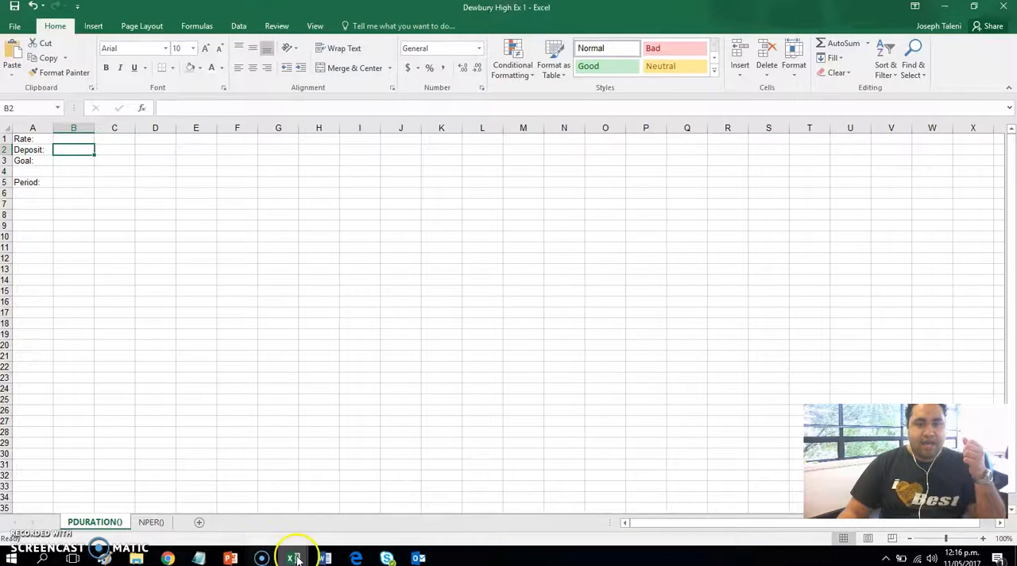
Step: Switch to the Notepad note containing the loan figures and PMT formula, and clear its text
{"action": "left_click", "coordinate": [199, 556]}
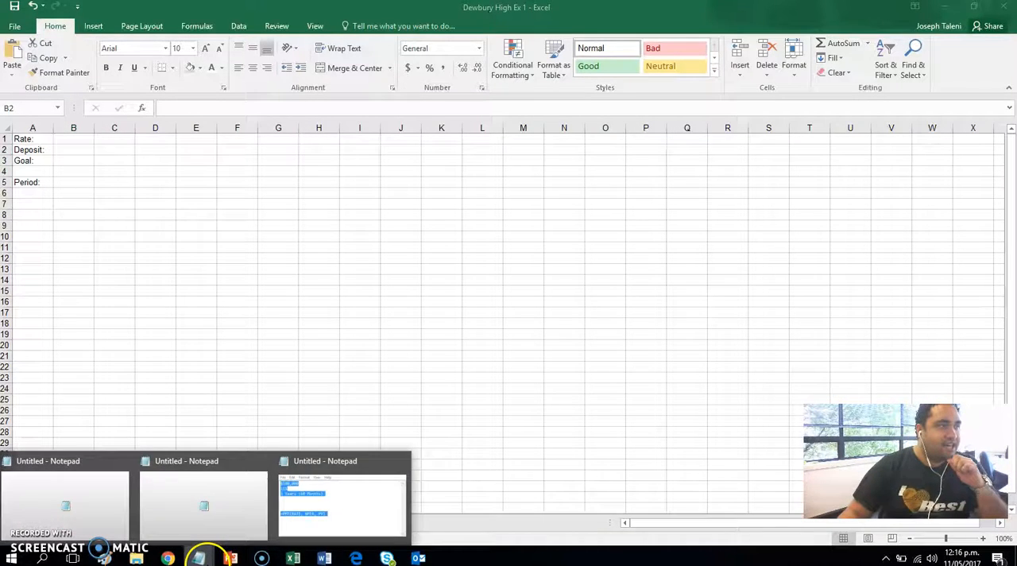
{"action": "left_click", "coordinate": [381, 504]}
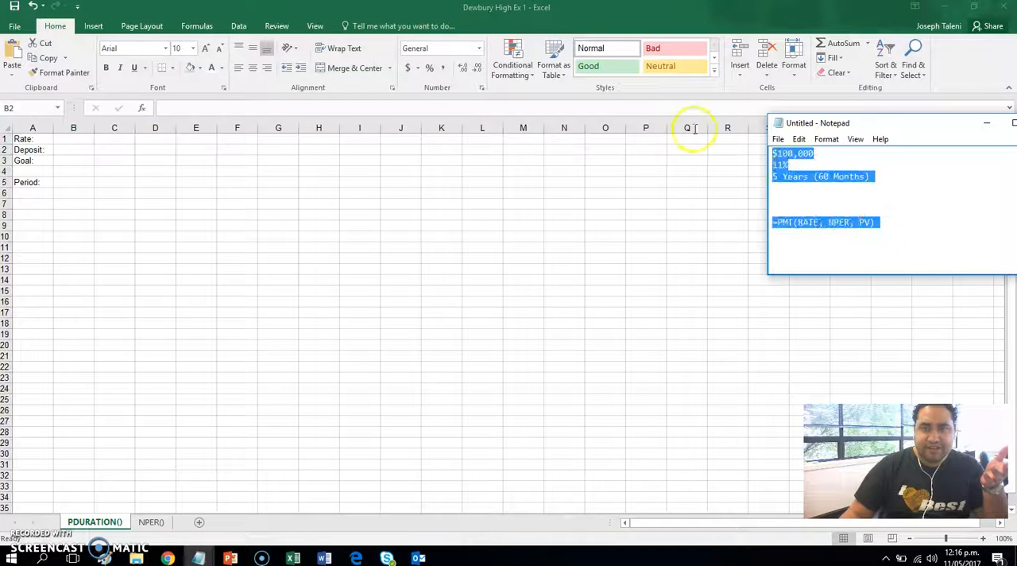
{"action": "key", "text": "Delete"}
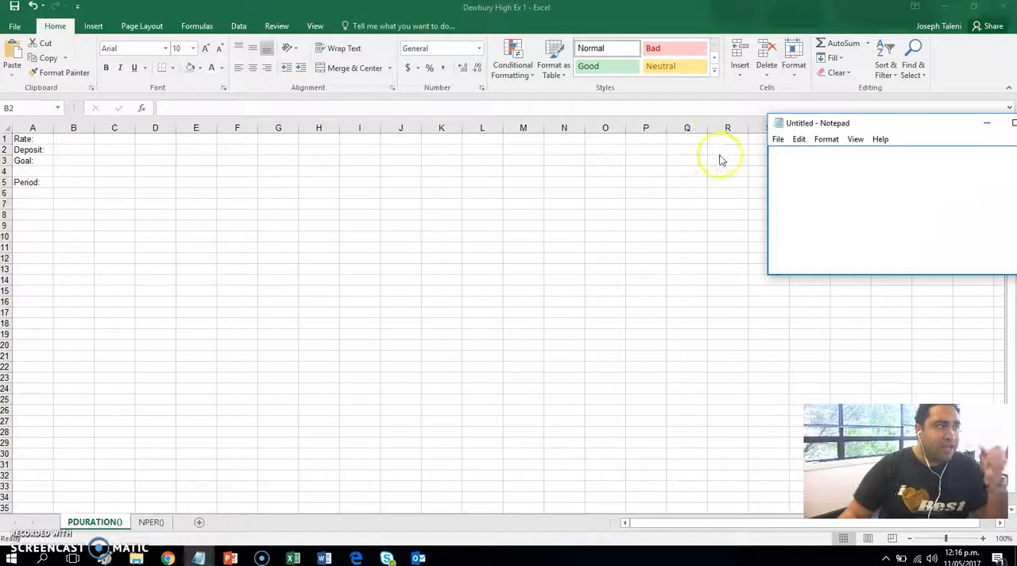
Step: Write the figures $1,500, 2.5% and $1,800 on separate lines in the note
{"action": "type", "text": "$1,500"}
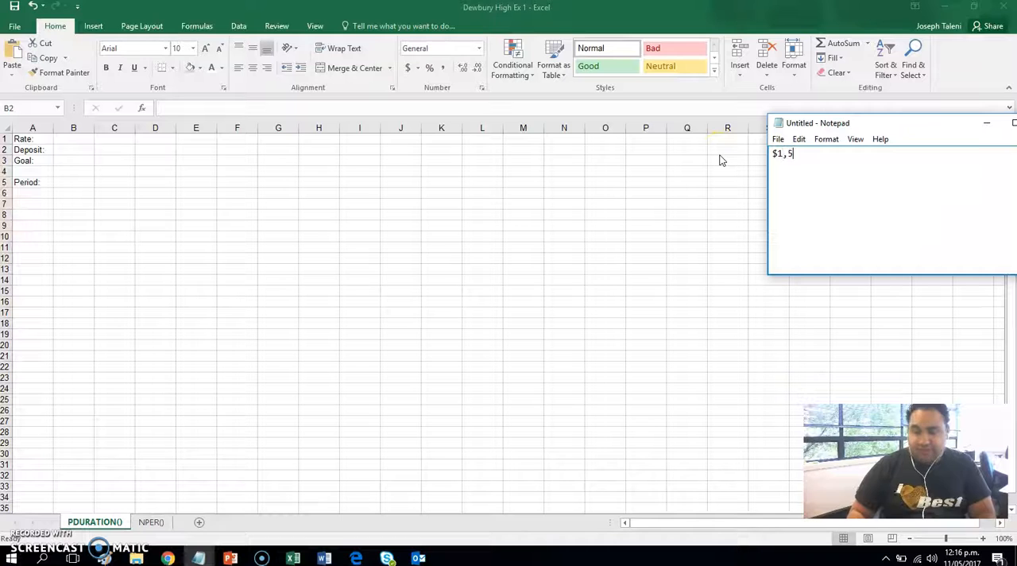
{"action": "key", "text": "Return"}
{"action": "key", "text": "Return"}
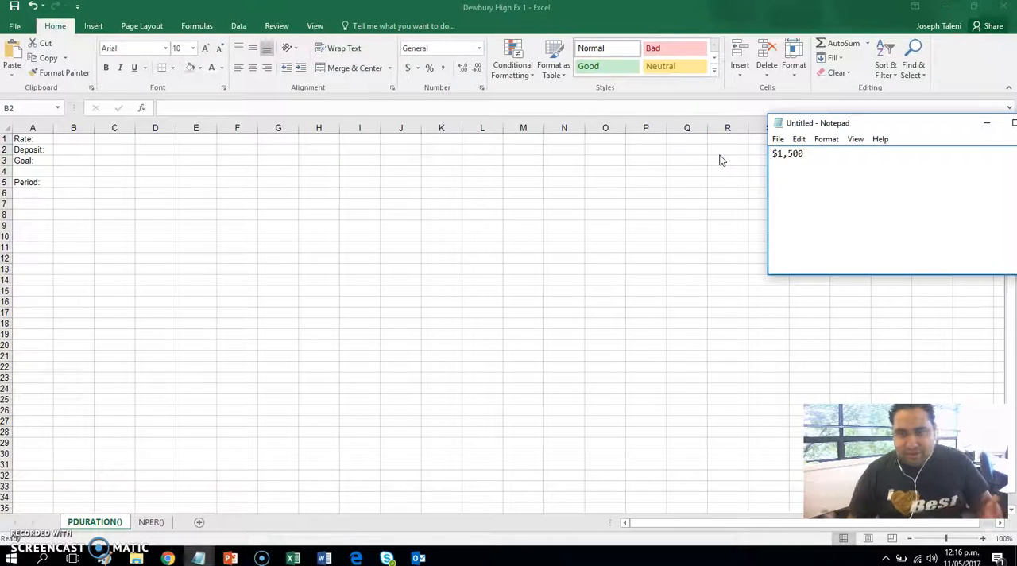
{"action": "type", "text": "2.5%"}
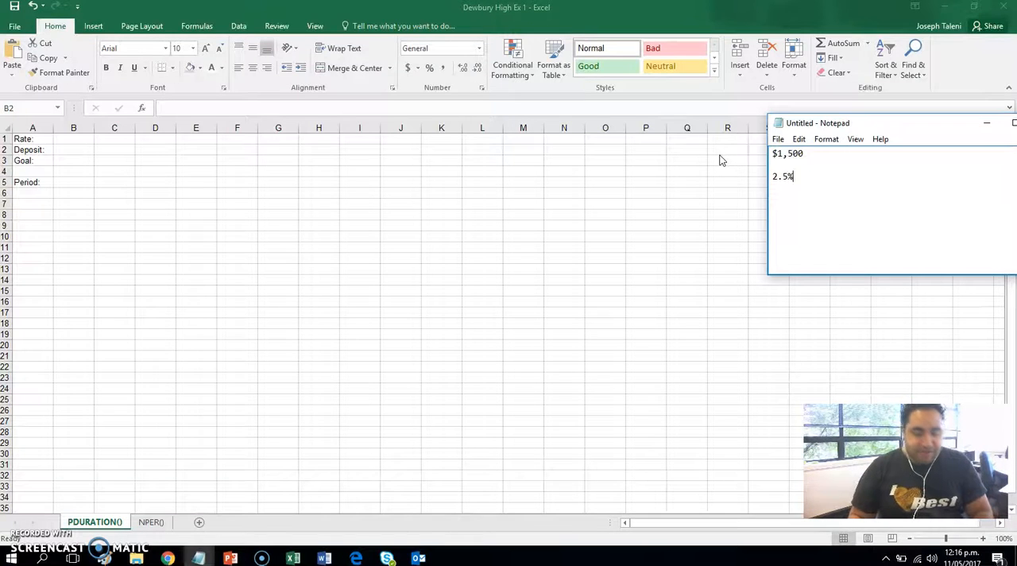
{"action": "key", "text": "Return"}
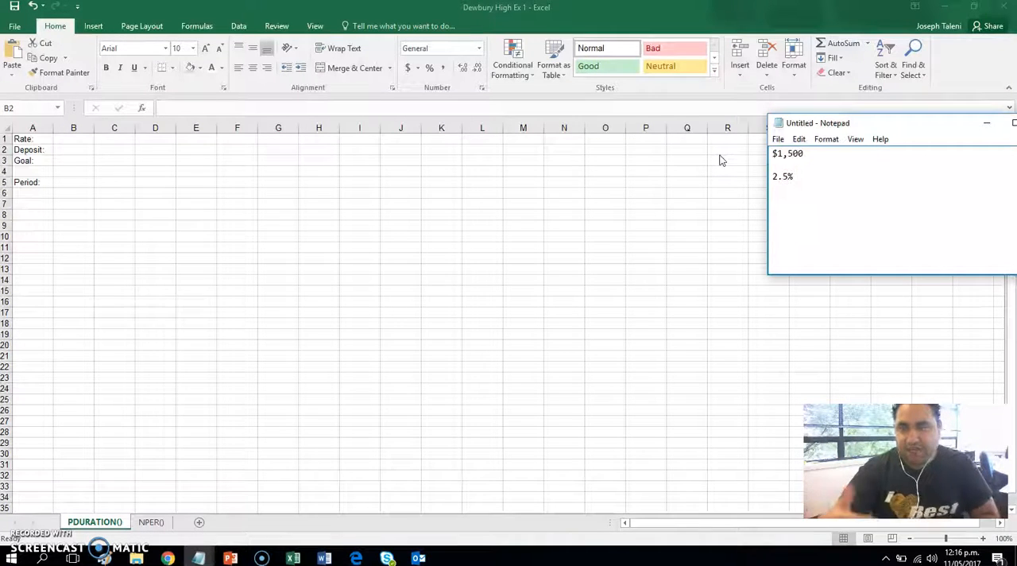
{"action": "type", "text": "$18"}
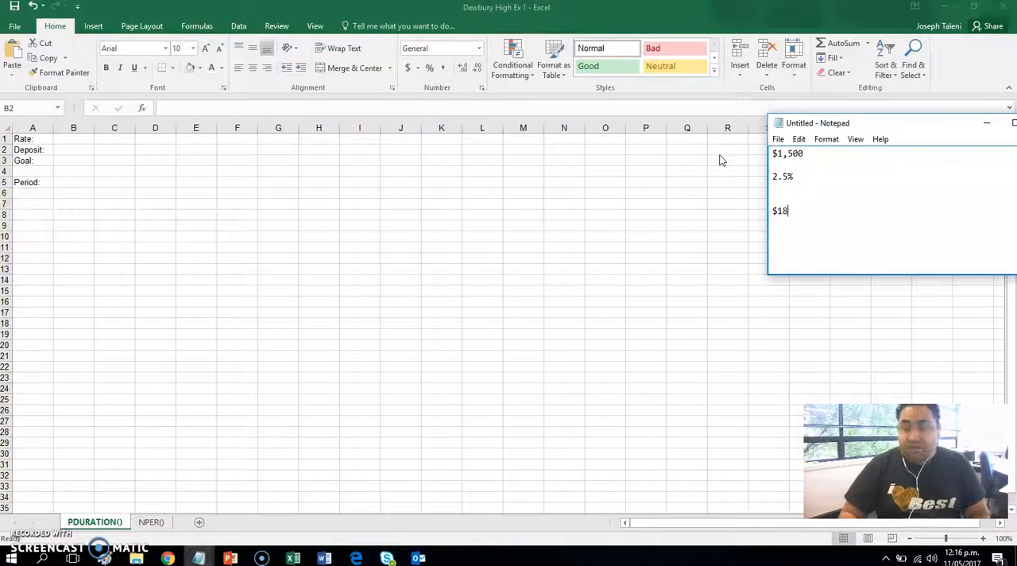
{"action": "type", "text": ",800"}
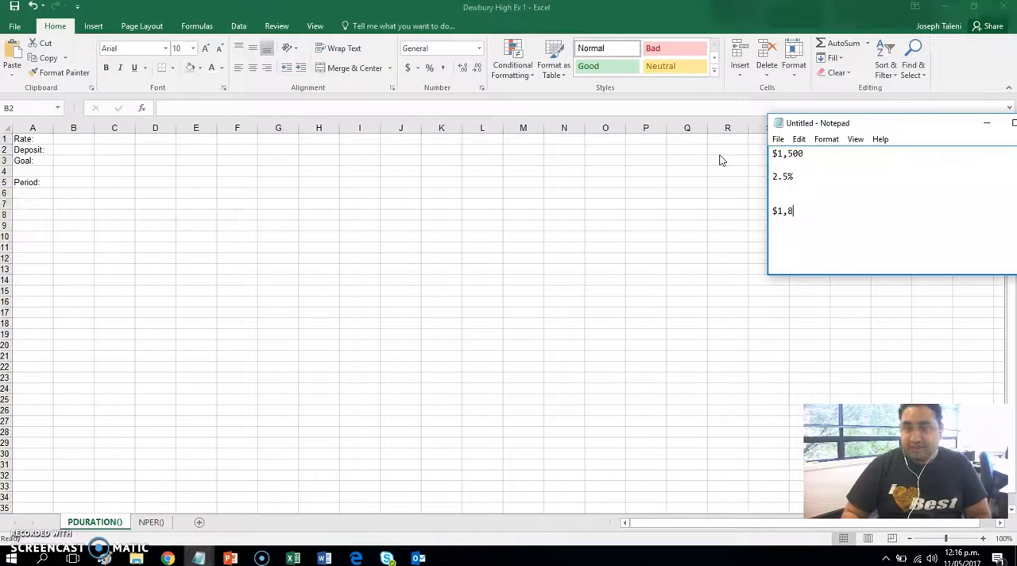
{"action": "key", "text": "Return"}
{"action": "key", "text": "Return"}
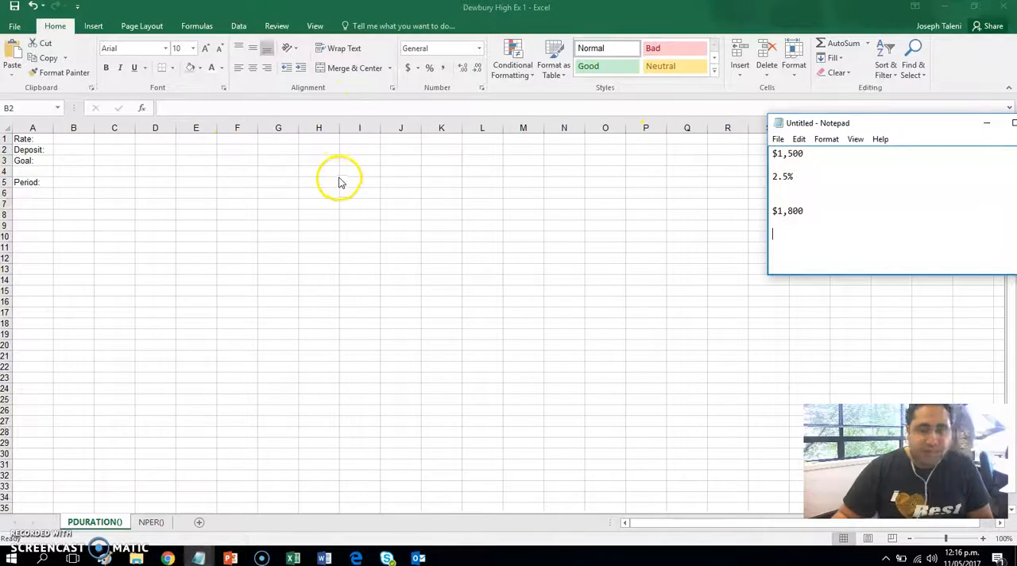
Step: Switch to Excel, place its window beside the note, and enter the 2.5% rate in cell B1
{"action": "left_click", "coordinate": [96, 156]}
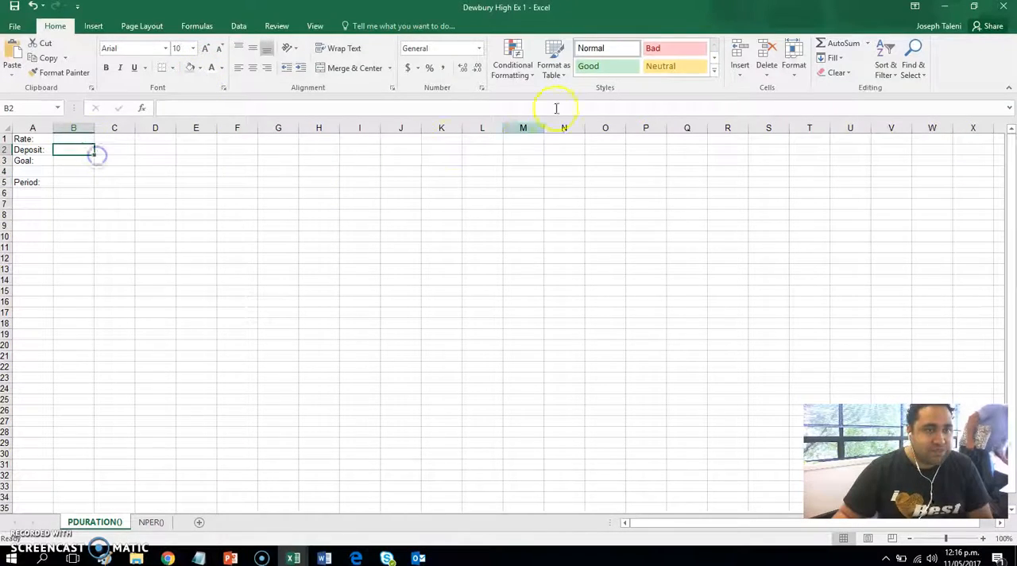
{"action": "mouse_move", "coordinate": [660, 7]}
{"action": "left_mouse_down"}
{"action": "mouse_move", "coordinate": [389, 30]}
{"action": "mouse_move", "coordinate": [353, 21]}
{"action": "left_mouse_up"}
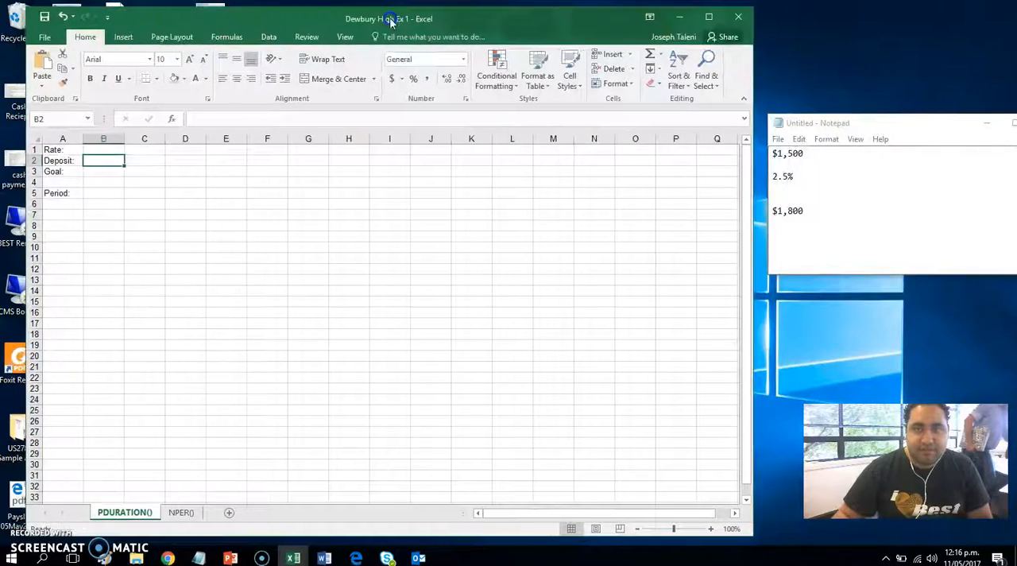
{"action": "left_click", "coordinate": [95, 150]}
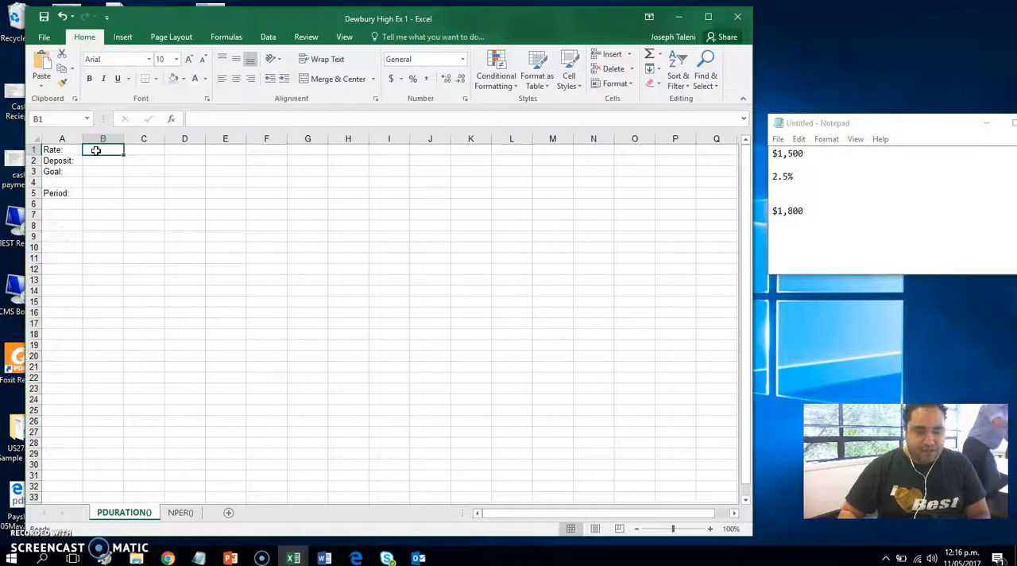
{"action": "type", "text": "2.50"}
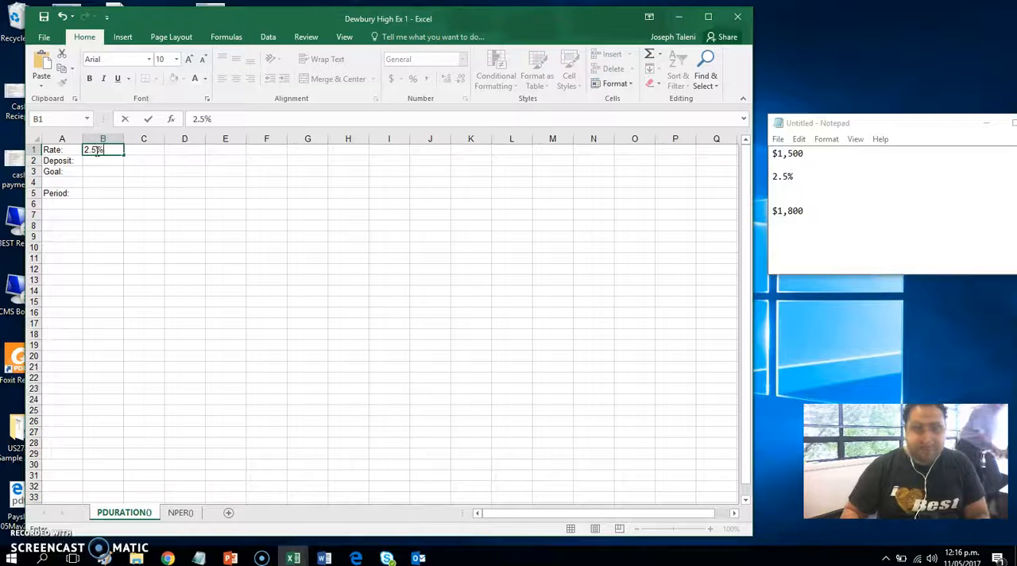
{"action": "type", "text": "%"}
{"action": "key", "text": "Return"}
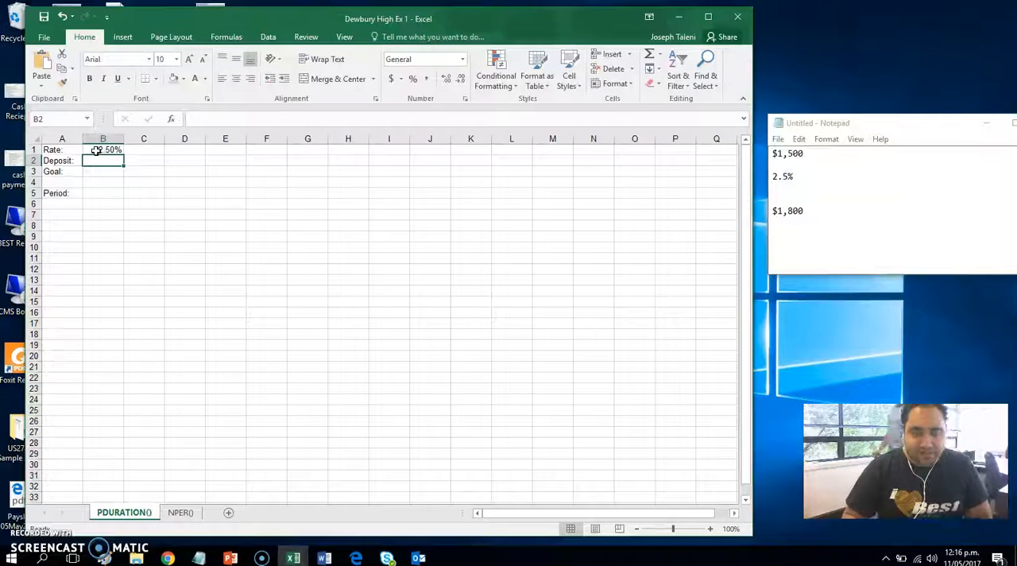
Step: Enter the deposit of $1500 in cell B2 and the goal of $1800 in cell B3
{"action": "type", "text": "$1500"}
{"action": "key", "text": "Return"}
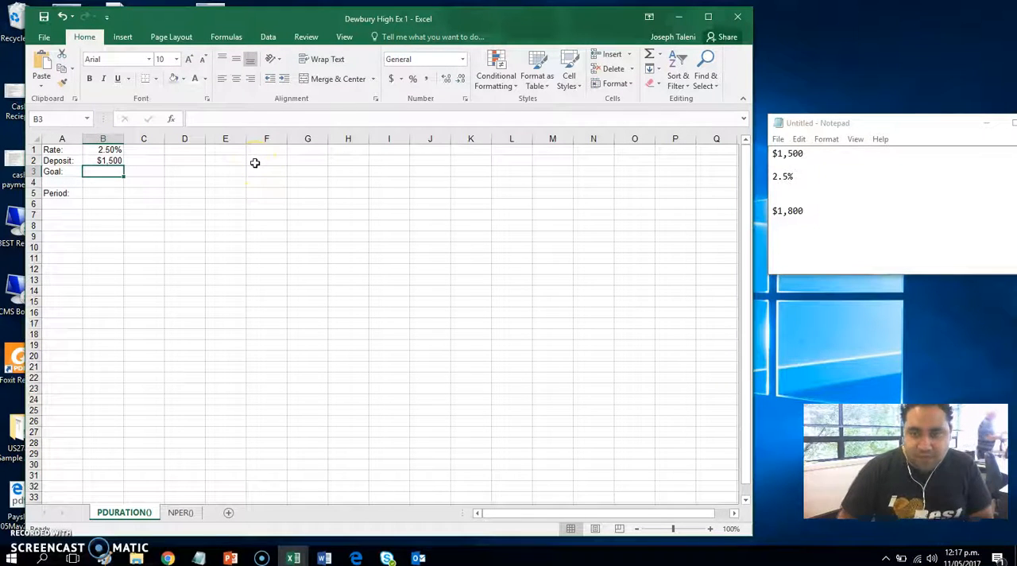
{"action": "type", "text": "$1800"}
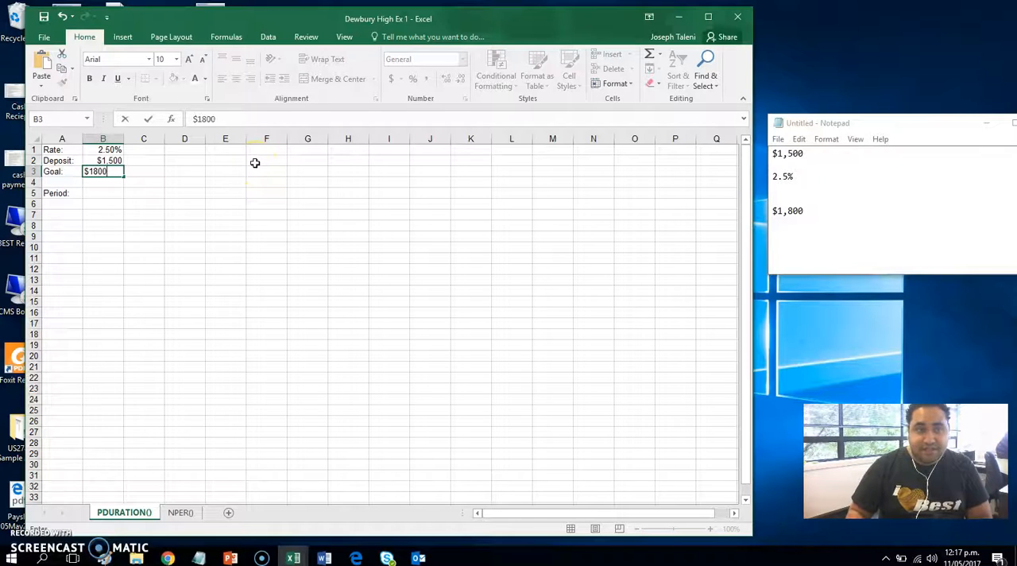
{"action": "key", "text": "Return"}
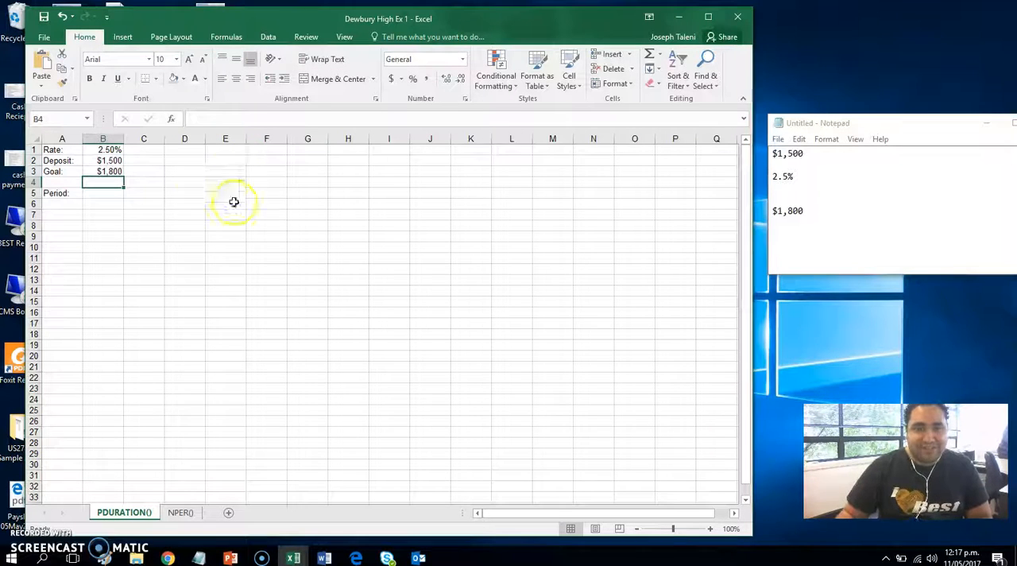
Step: Enter the formula =PDURATION(B1,B2,B3) in cell B5, referencing the rate, deposit and goal cells
{"action": "left_click", "coordinate": [102, 195]}
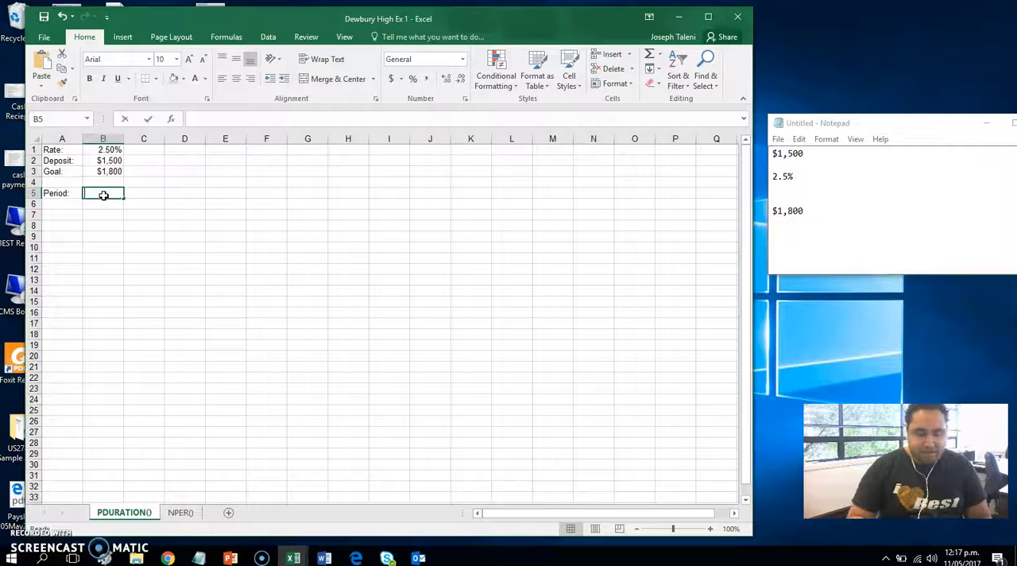
{"action": "type", "text": "=P"}
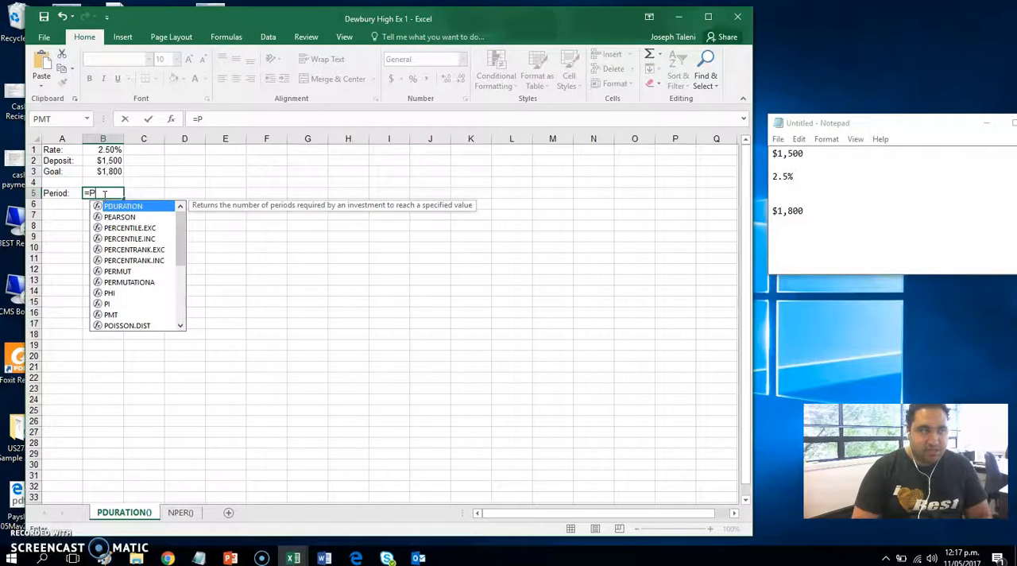
{"action": "type", "text": "Du"}
{"action": "left_click", "coordinate": [117, 208]}
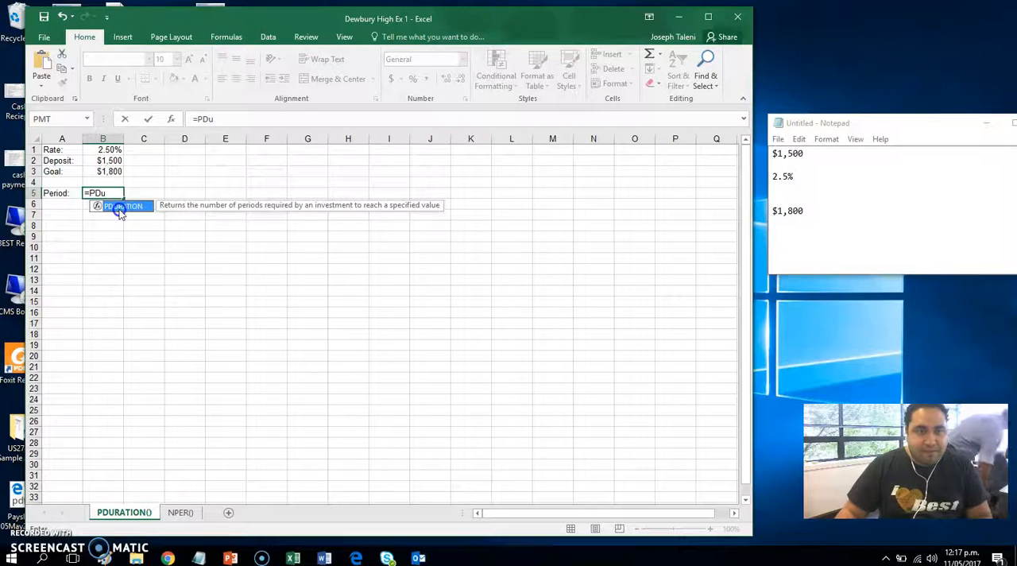
{"action": "double_click", "coordinate": [119, 209]}
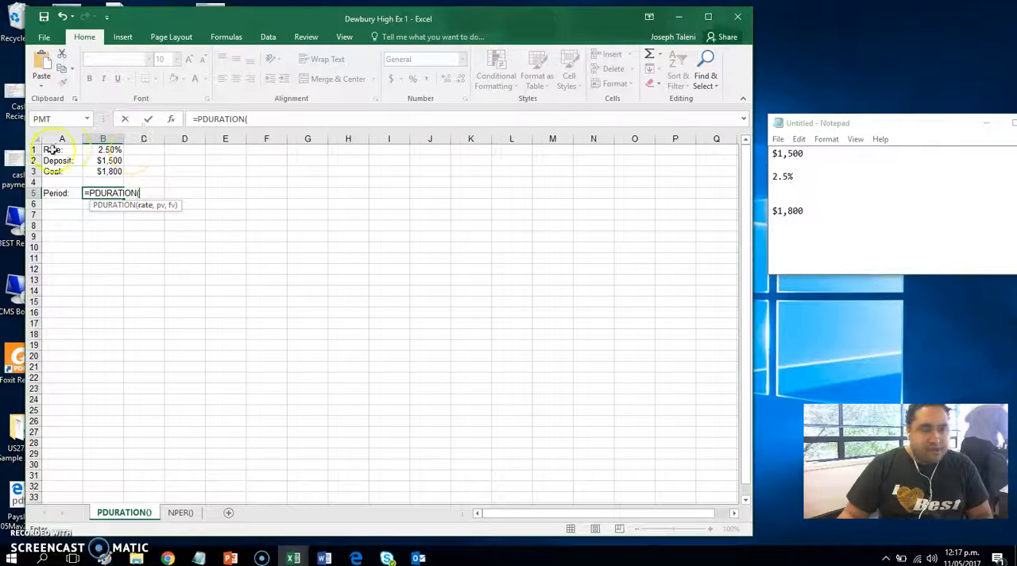
{"action": "left_click", "coordinate": [109, 150]}
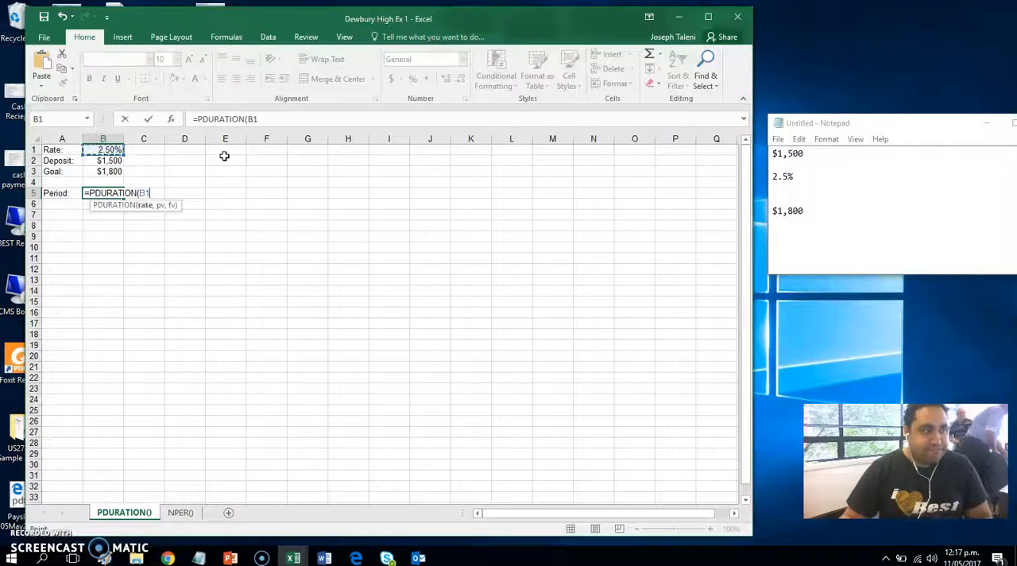
{"action": "type", "text": ","}
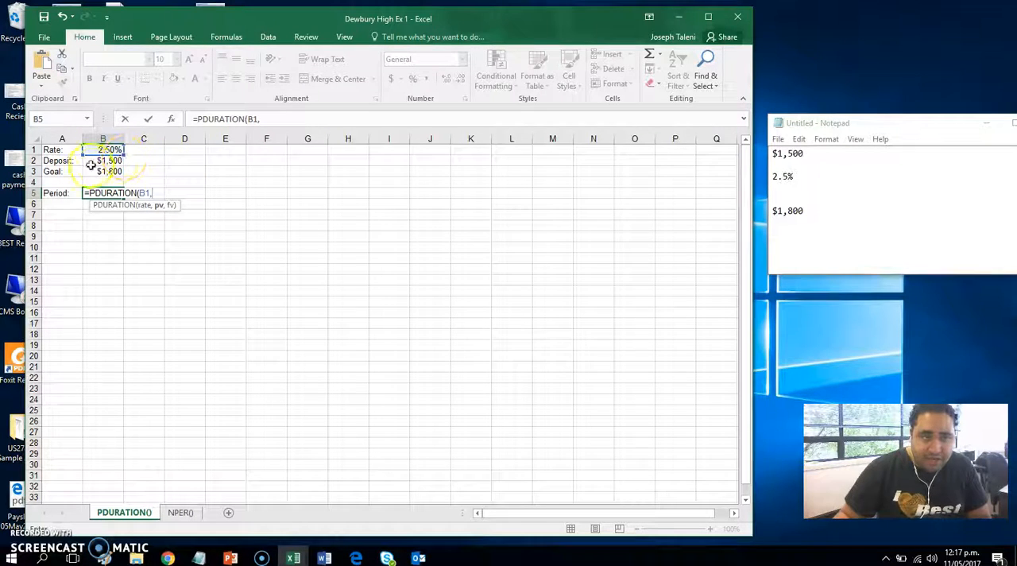
{"action": "left_click", "coordinate": [117, 161]}
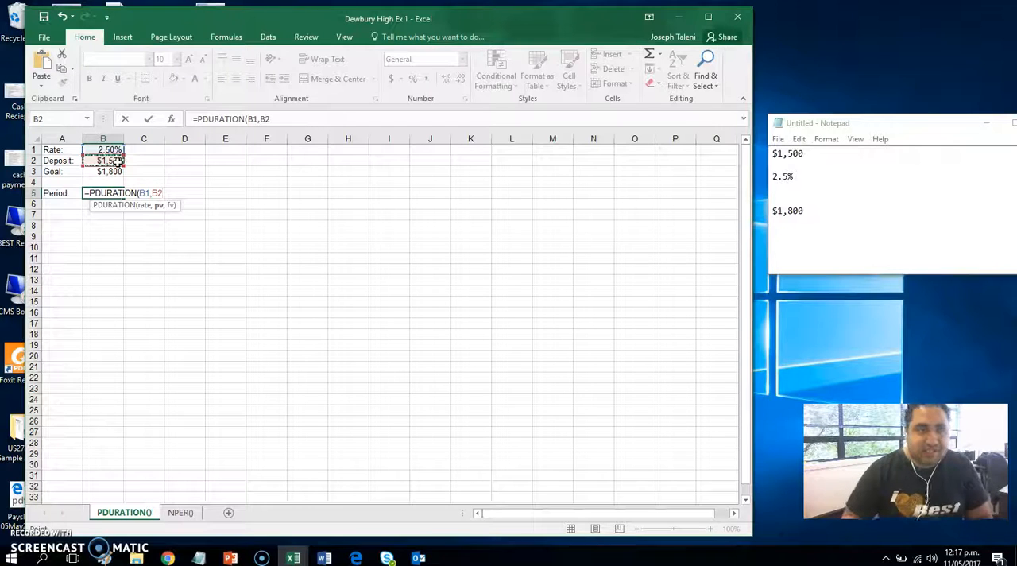
{"action": "type", "text": ","}
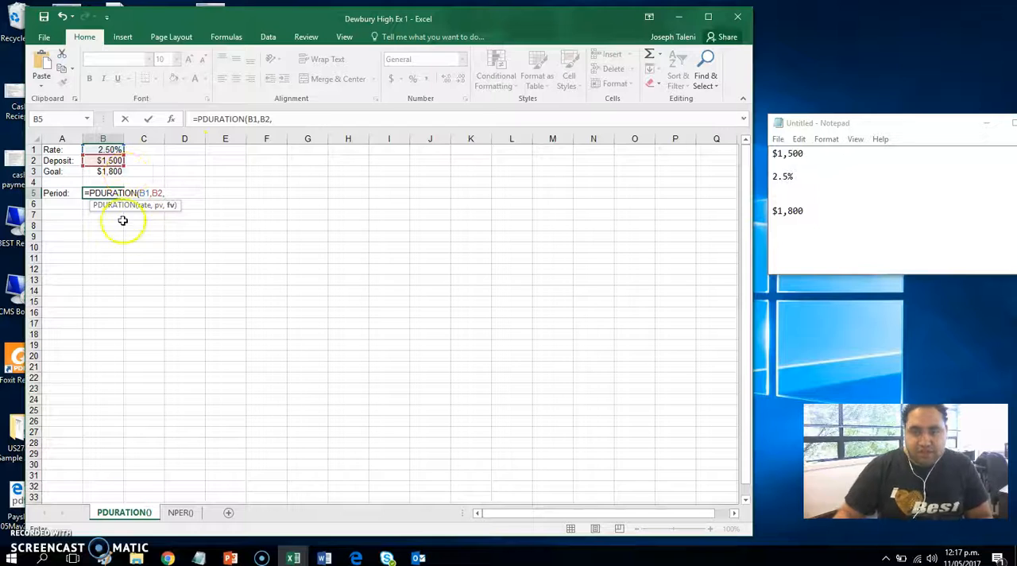
{"action": "left_click", "coordinate": [107, 171]}
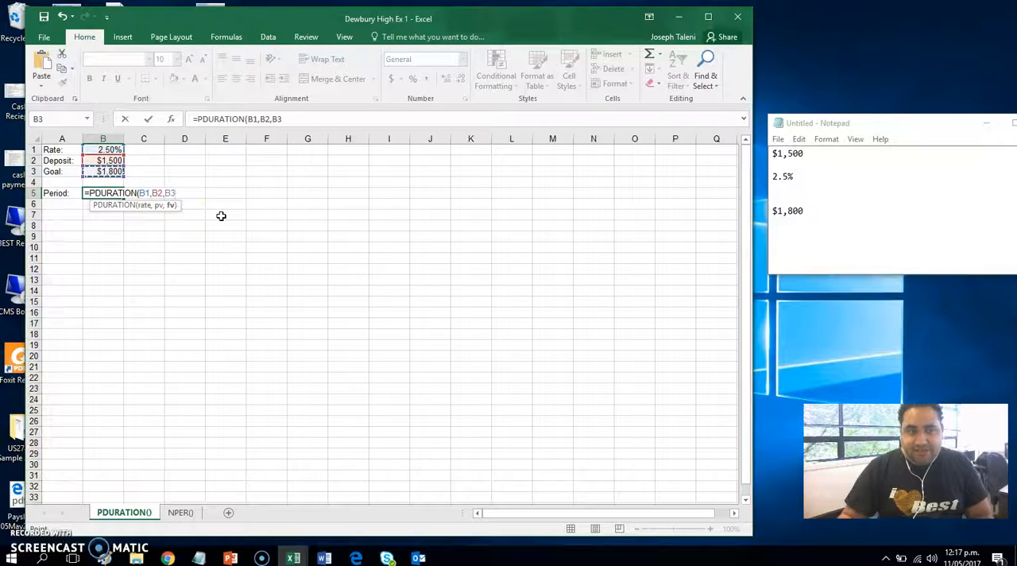
{"action": "key", "text": "Return"}
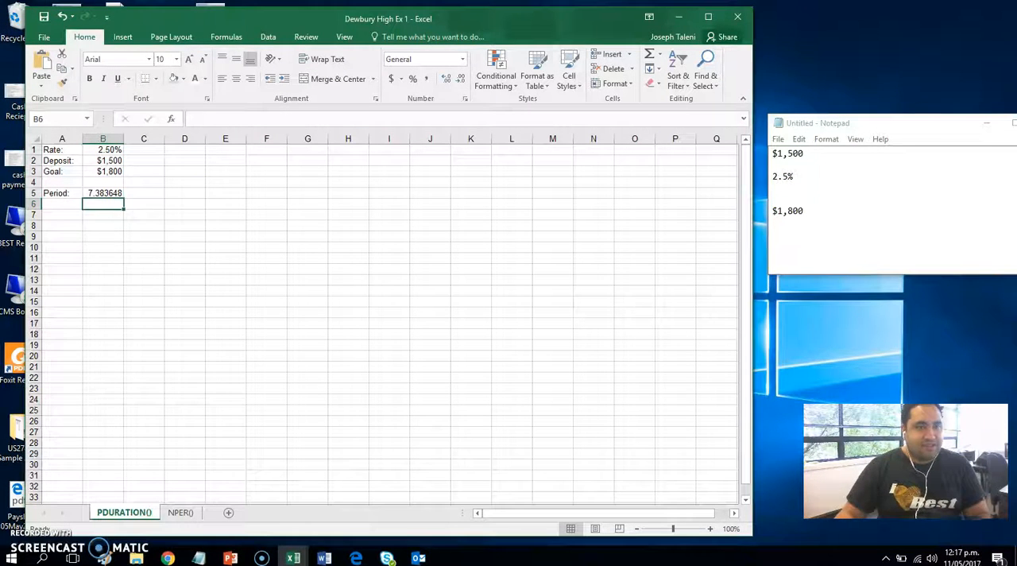
Step: Reduce the displayed decimals of the period result in cell B5 to one decimal place
{"action": "left_click", "coordinate": [106, 194]}
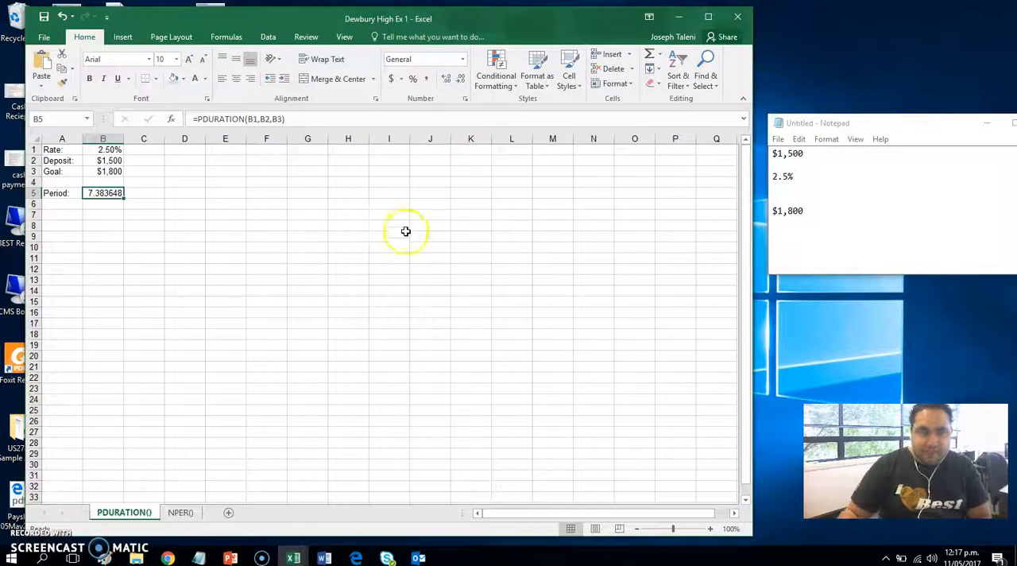
{"action": "left_click", "coordinate": [461, 79]}
{"action": "left_click", "coordinate": [460, 79]}
{"action": "left_click", "coordinate": [461, 79]}
{"action": "left_click", "coordinate": [460, 80]}
{"action": "left_click", "coordinate": [461, 80]}
{"action": "left_click", "coordinate": [308, 456]}
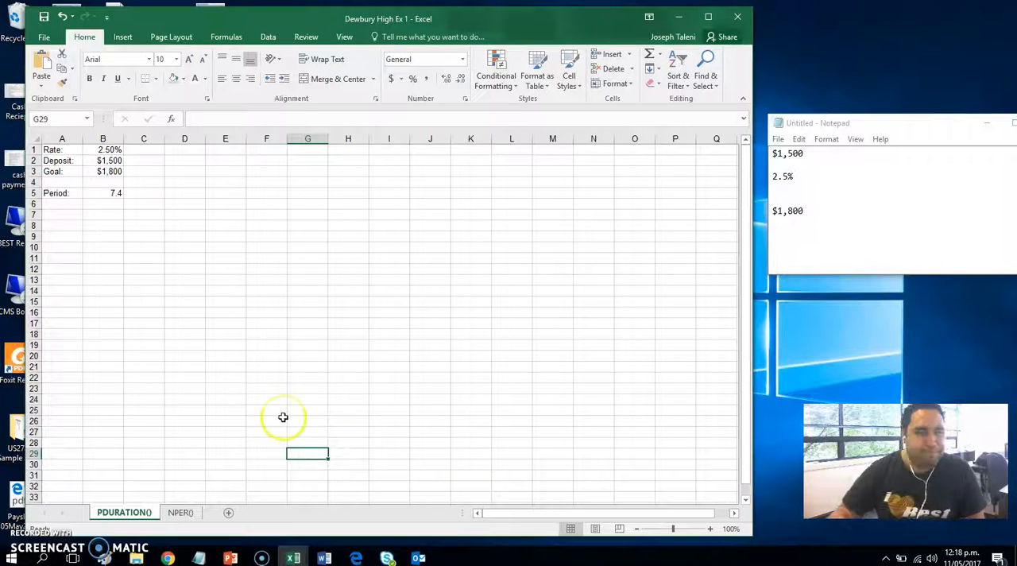
Step: Switch to the Notepad note and write the formula =PDURATION(B1, B2, B3) below the figures
{"action": "key", "text": "alt+Tab"}
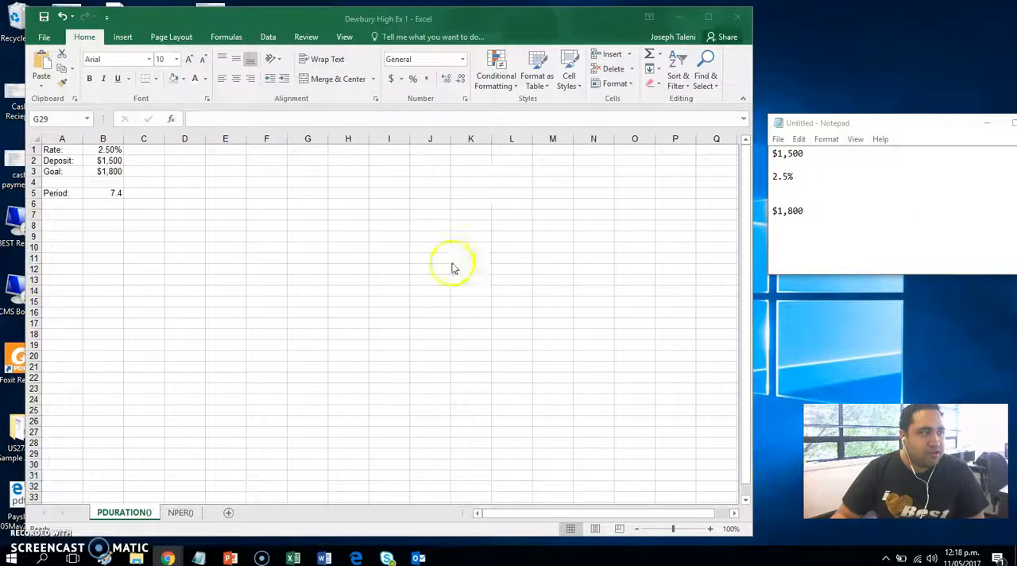
{"action": "left_click", "coordinate": [996, 188]}
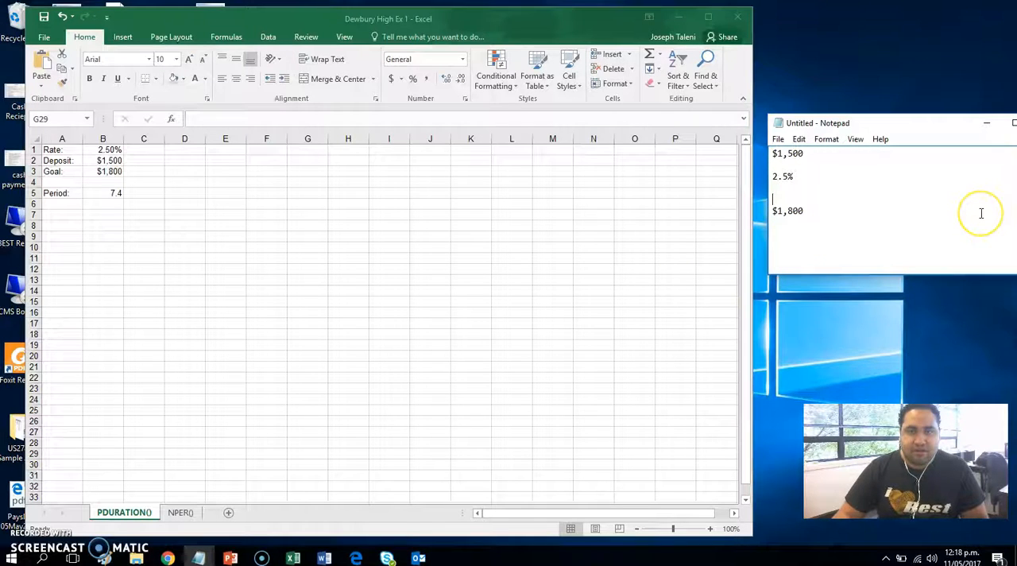
{"action": "left_click", "coordinate": [955, 226]}
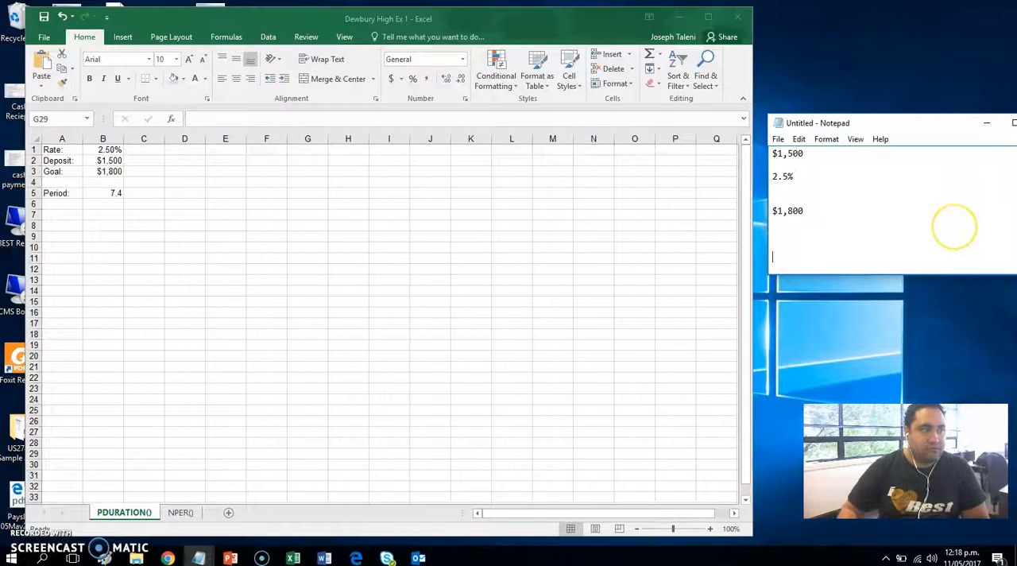
{"action": "type", "text": "=PDURATION(B1"}
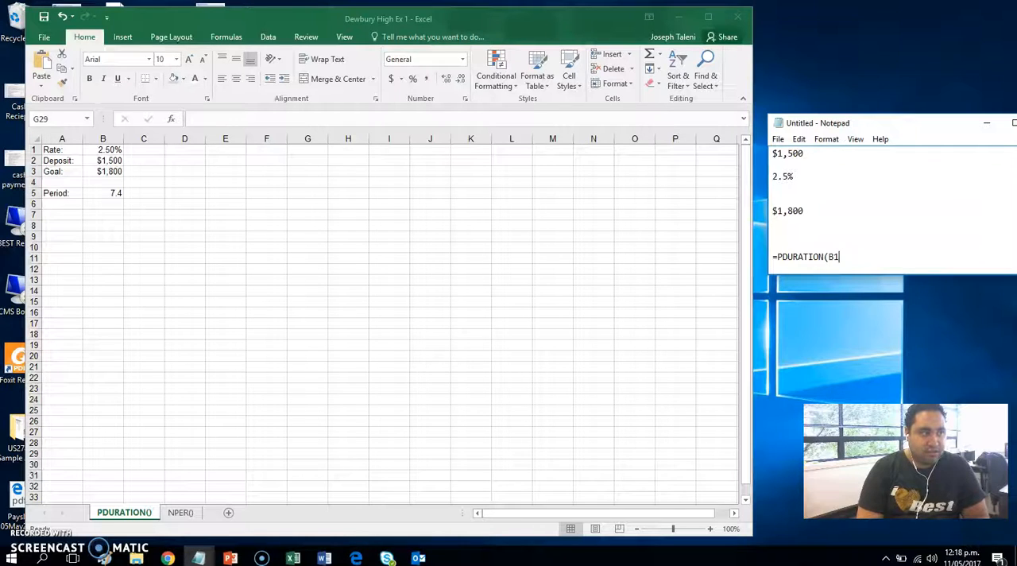
{"action": "type", "text": ", B"}
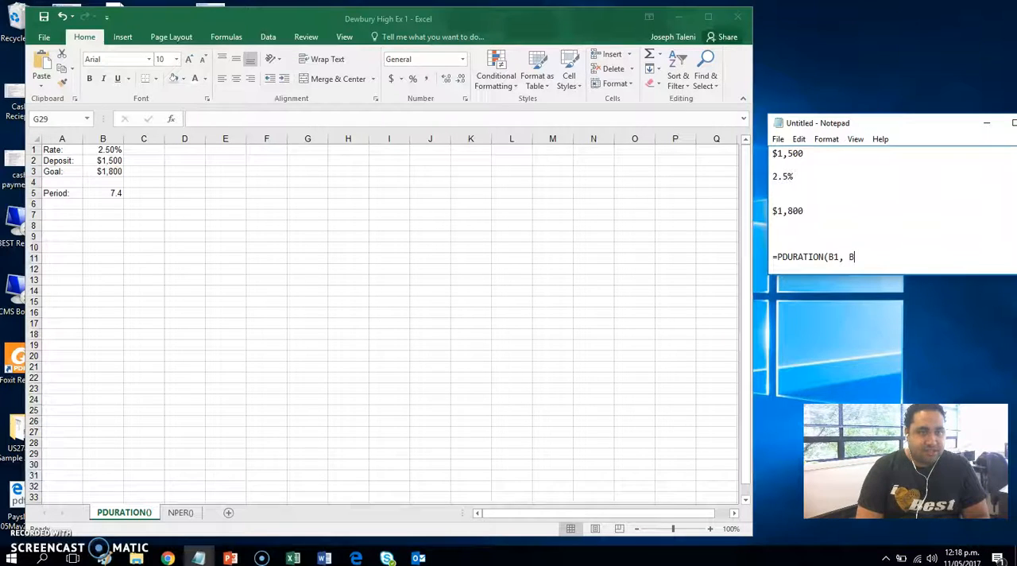
{"action": "type", "text": "2, B"}
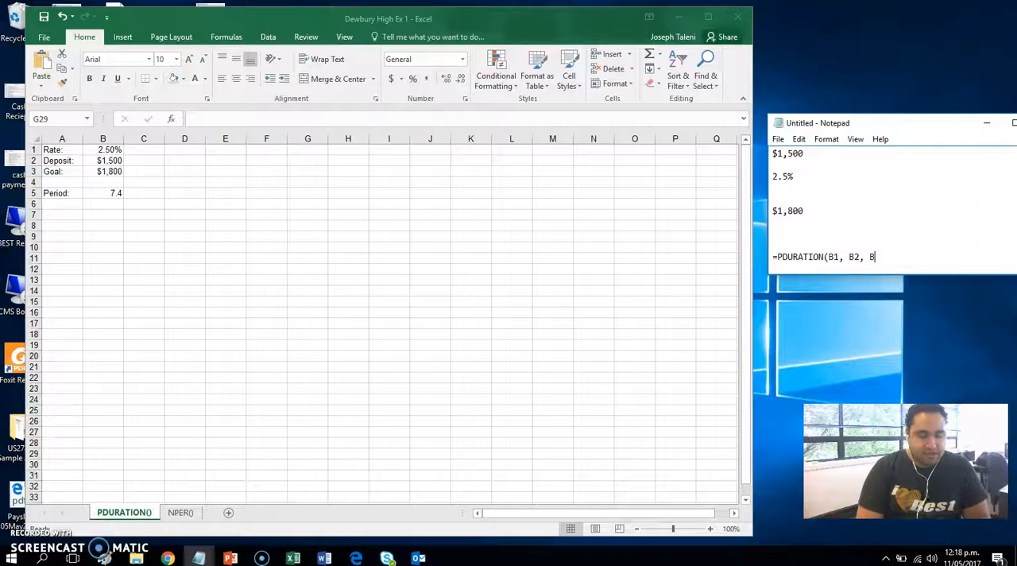
{"action": "type", "text": "3)"}
{"action": "key", "text": "Return"}
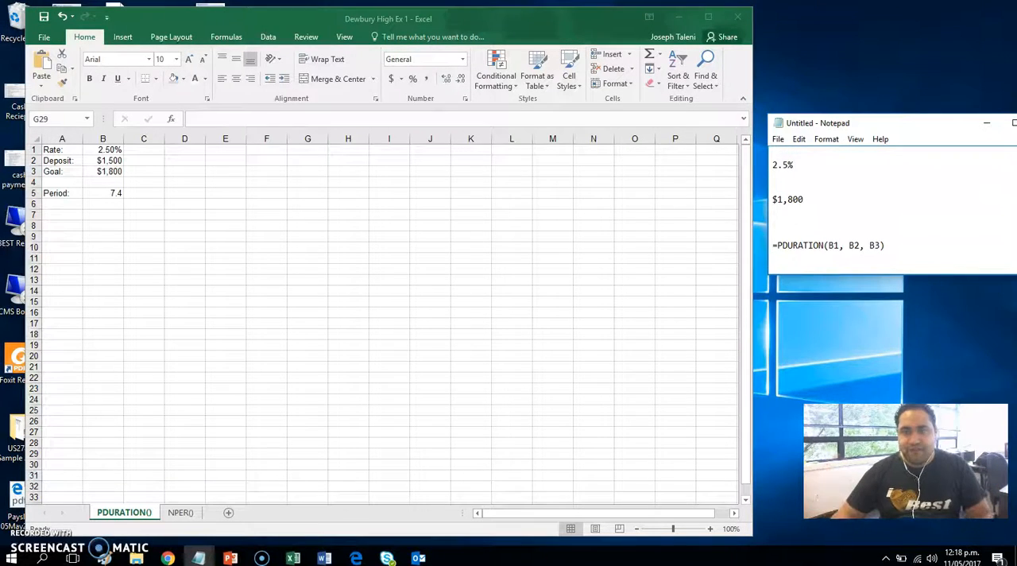
Step: Switch to Excel's NPER() sheet, label cell A1 Rate and enter 10% in cell B1
{"action": "left_click", "coordinate": [207, 281]}
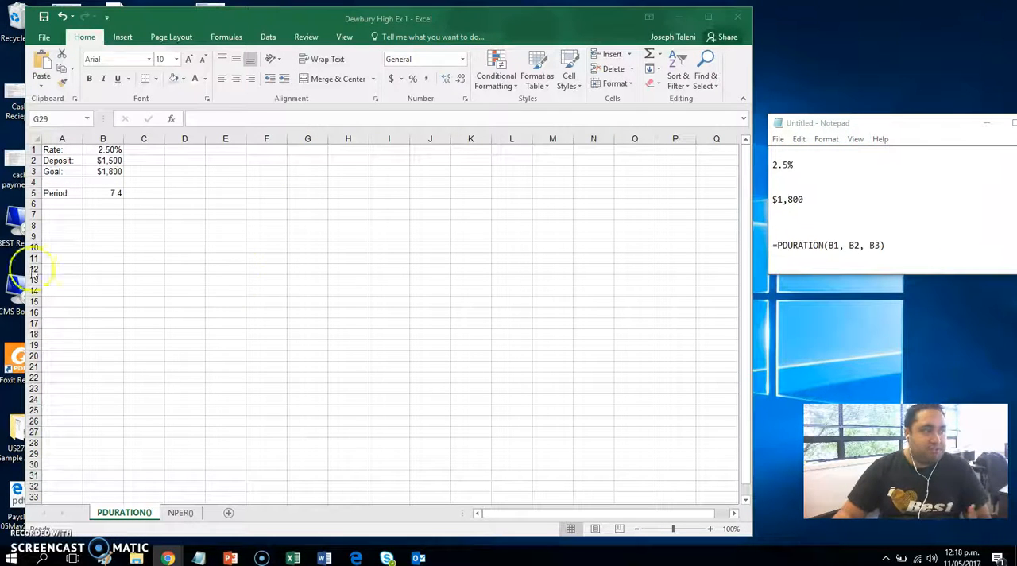
{"action": "left_click", "coordinate": [192, 511]}
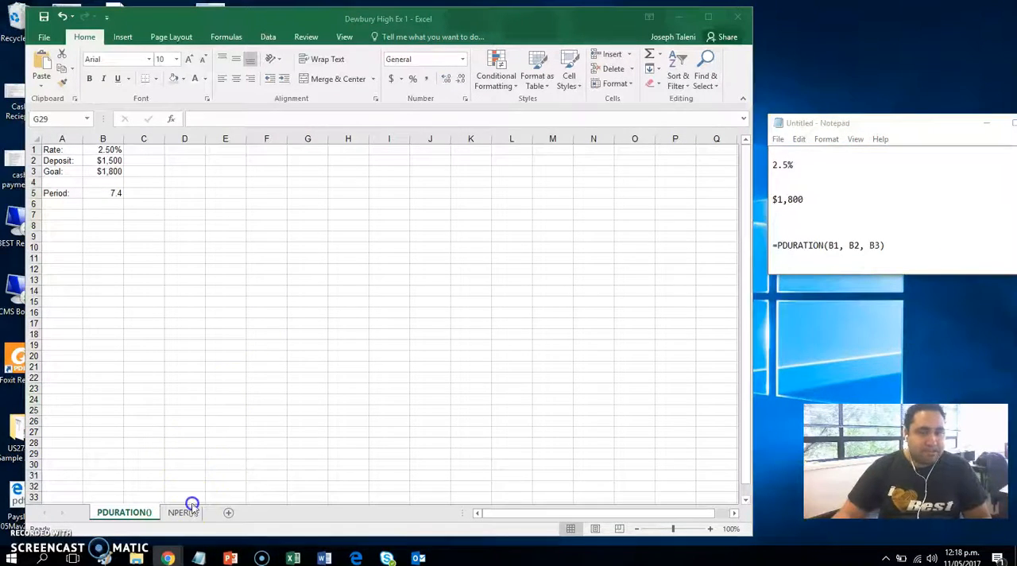
{"action": "left_click", "coordinate": [180, 247]}
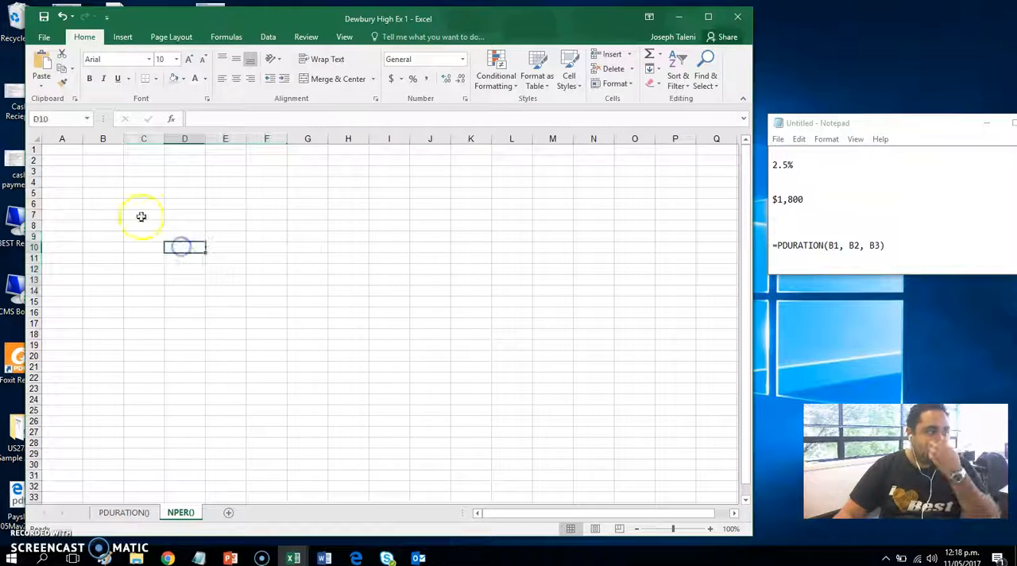
{"action": "left_click", "coordinate": [68, 150]}
{"action": "type", "text": "Rate"}
{"action": "key", "text": "Tab"}
{"action": "type", "text": "10%"}
{"action": "key", "text": "Return"}
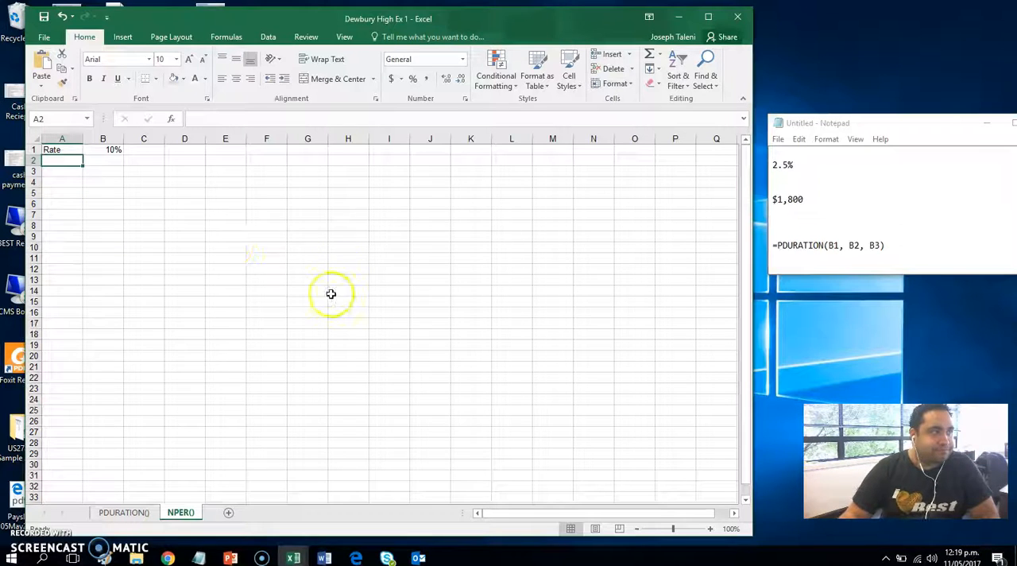
Step: Clear the Notepad note and write the figures $50,000, $1000 and 10% on separate lines
{"action": "key", "text": "ctrl+a"}
{"action": "key", "text": "ctrl+x"}
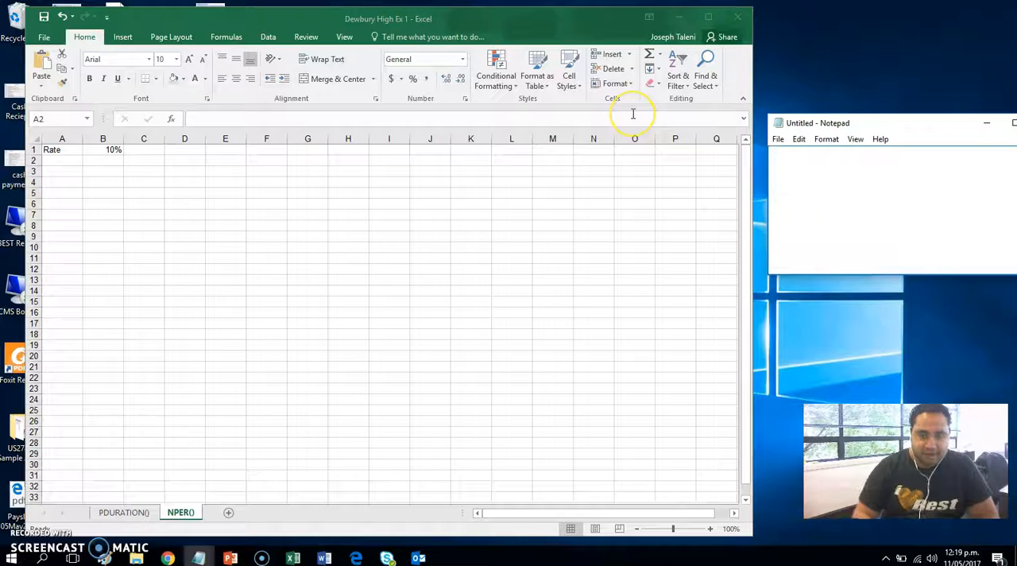
{"action": "key", "text": "Return"}
{"action": "key", "text": "Return"}
{"action": "type", "text": "$50,000"}
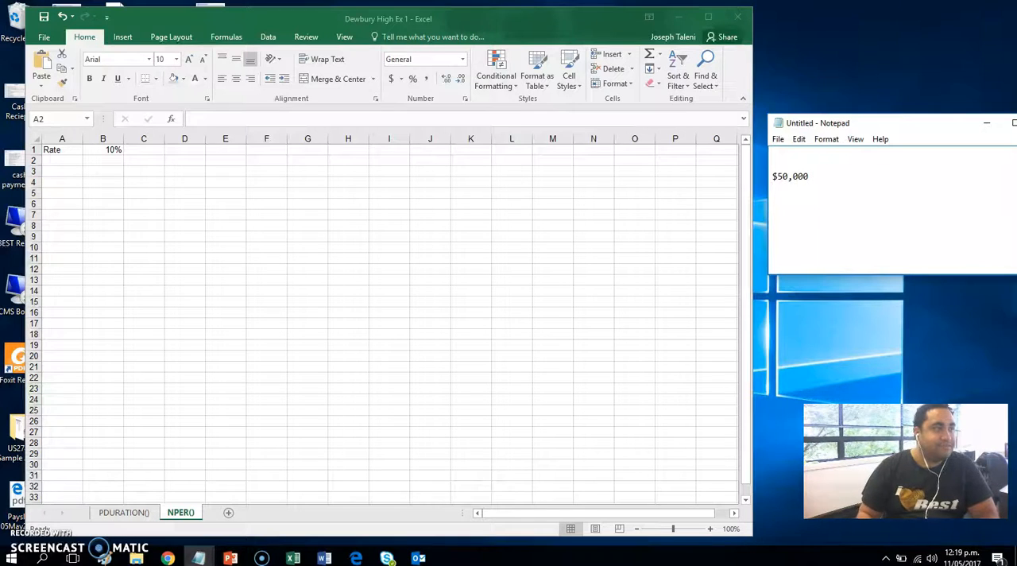
{"action": "type", "text": "$1000"}
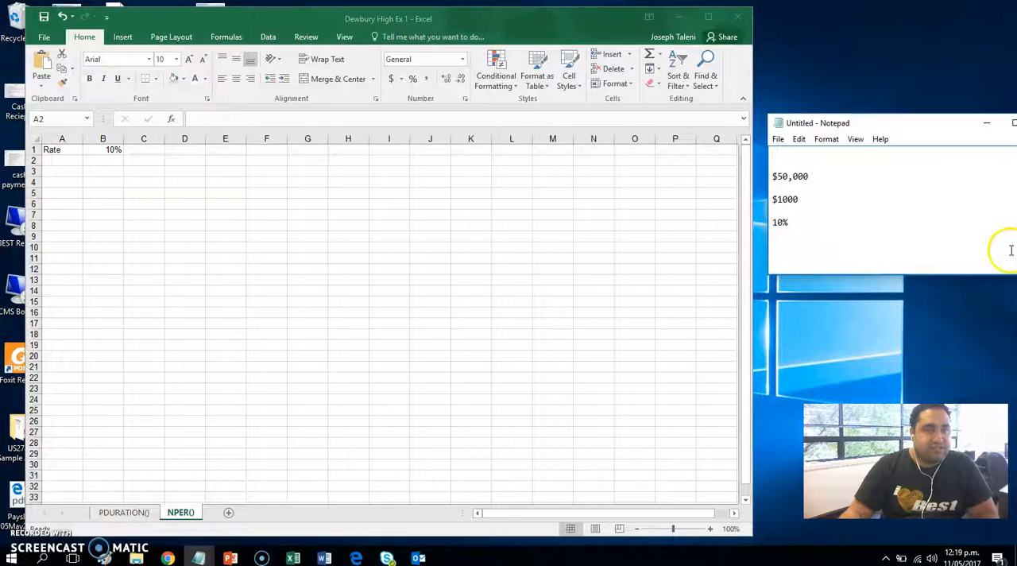
Step: Switch back to Excel, label cell A2 Monthly Savings and widen column A to fit the label
{"action": "left_click", "coordinate": [151, 197]}
{"action": "left_click", "coordinate": [58, 158]}
{"action": "left_click", "coordinate": [56, 139]}
{"action": "left_click", "coordinate": [64, 150]}
{"action": "left_click", "coordinate": [63, 162]}
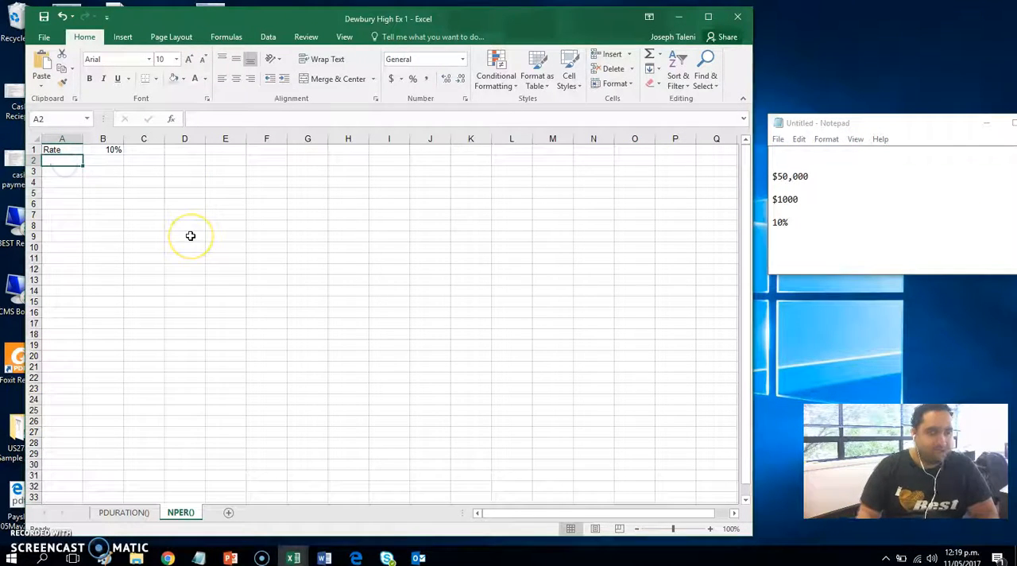
{"action": "type", "text": "Monthly Savings"}
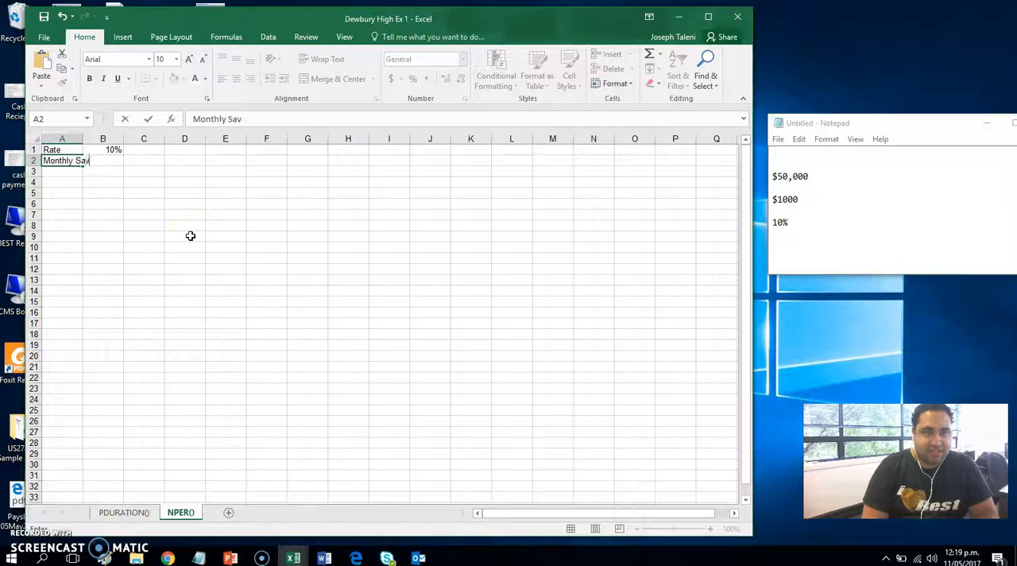
{"action": "key", "text": "Return"}
{"action": "left_click_drag", "start_coordinate": [85, 138], "coordinate": [123, 142]}
Step: Widen column B and enter the monthly savings of -$1,000 in cell B2
{"action": "left_click_drag", "start_coordinate": [183, 256], "coordinate": [164, 275]}
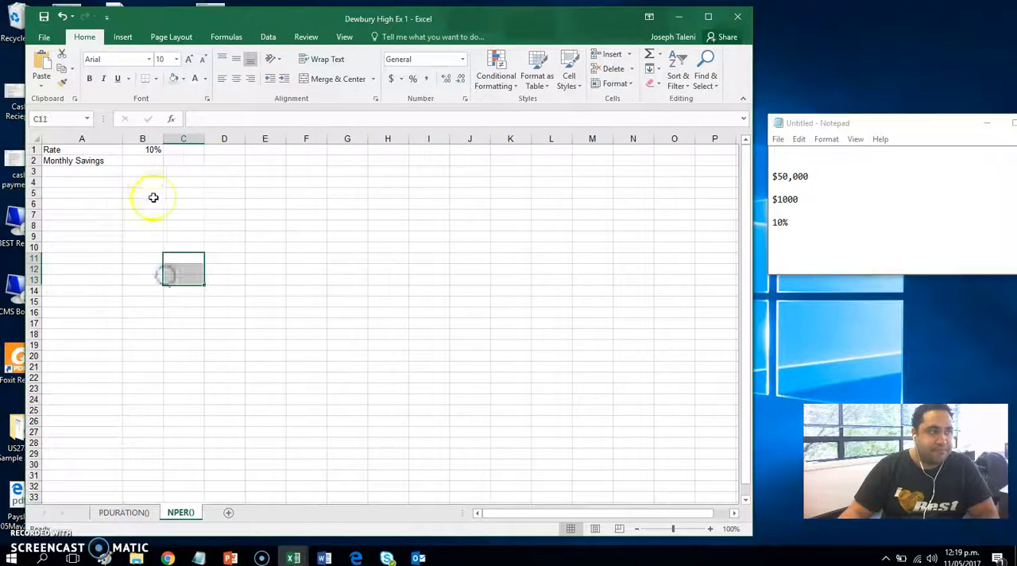
{"action": "left_click", "coordinate": [147, 160]}
{"action": "left_click_drag", "start_coordinate": [163, 138], "coordinate": [217, 140]}
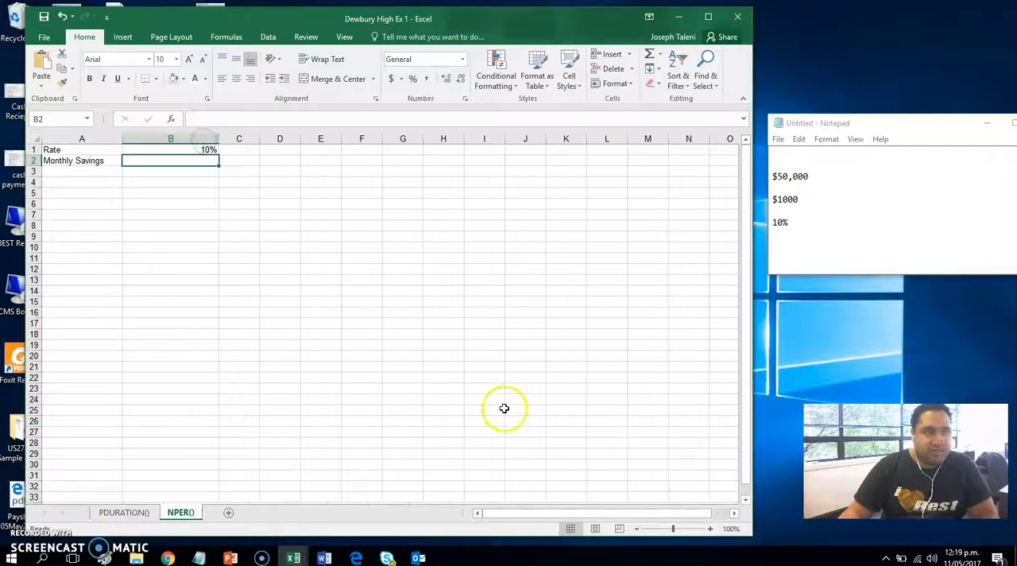
{"action": "type", "text": "-"}
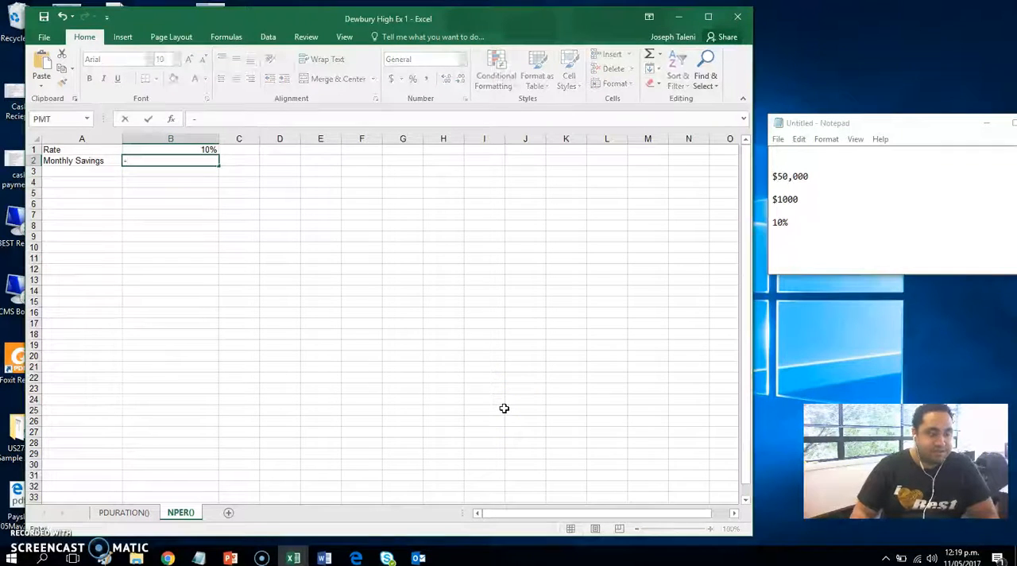
{"action": "type", "text": "$1,000"}
{"action": "key", "text": "Return"}
{"action": "left_click", "coordinate": [162, 211]}
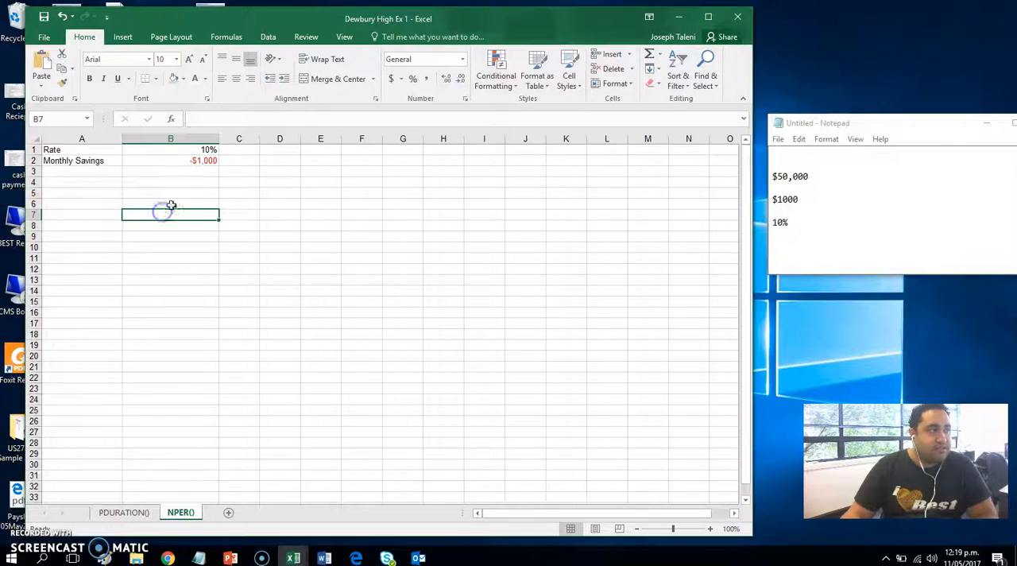
Step: Label cell A3 Initial Deposit and move to the adjacent value cell B3
{"action": "left_click", "coordinate": [108, 170]}
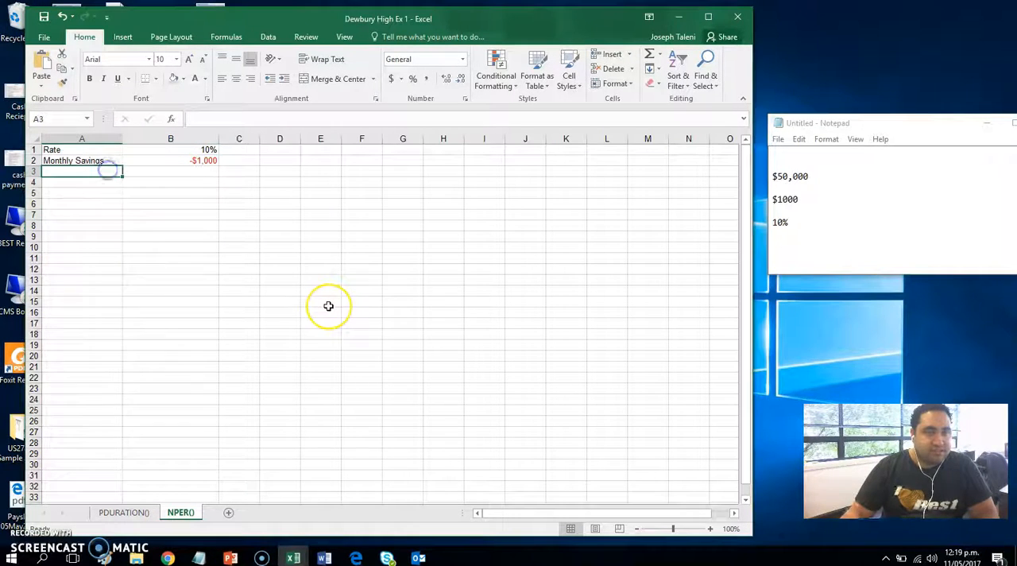
{"action": "type", "text": "Initial"}
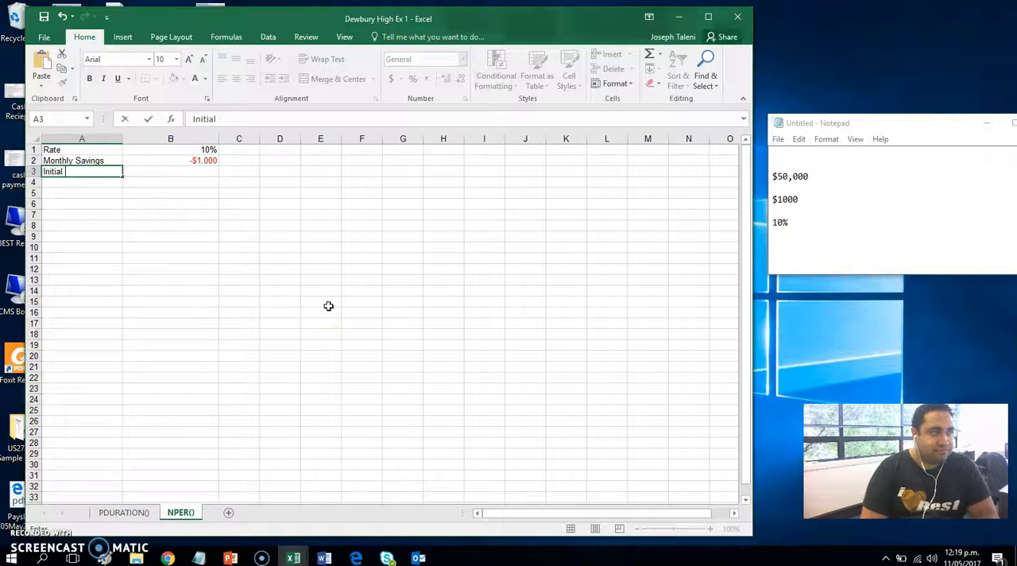
{"action": "type", "text": " Deposit"}
{"action": "key", "text": "Tab"}
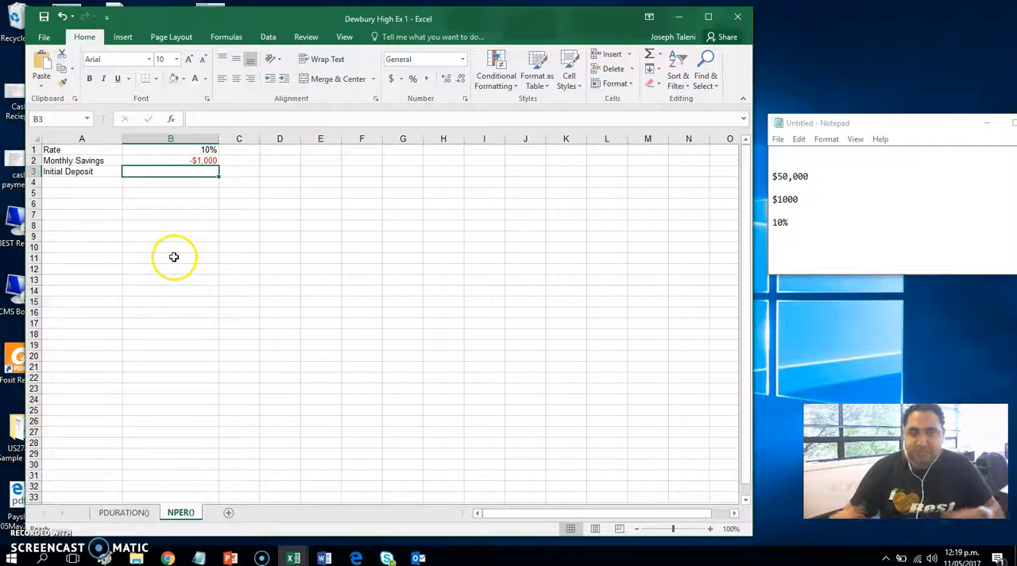
Step: Review the PDURATION() sheet, return to the NPER() sheet and enter an initial deposit of $0 in cell B3
{"action": "left_click", "coordinate": [118, 512]}
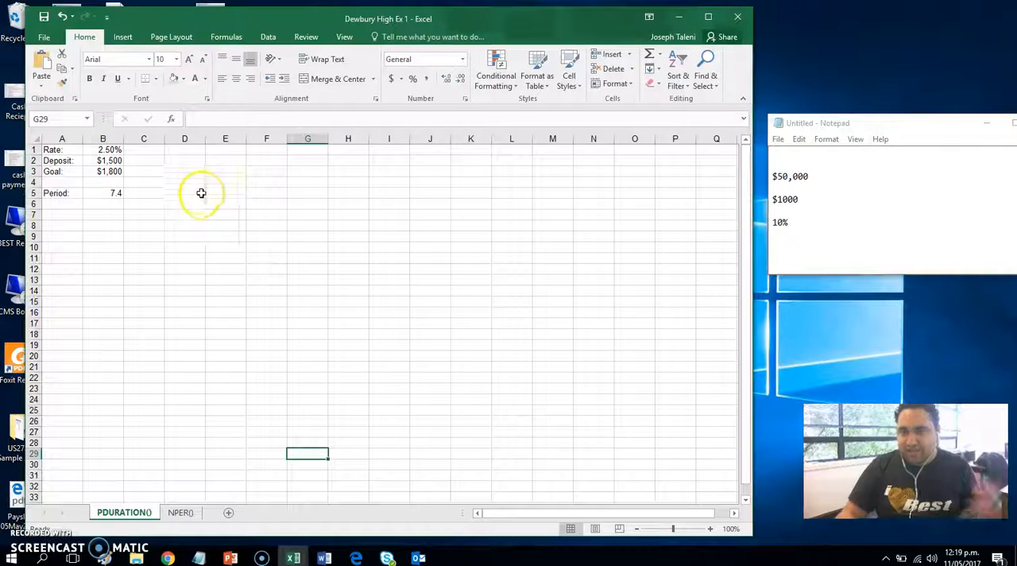
{"action": "left_click", "coordinate": [174, 515]}
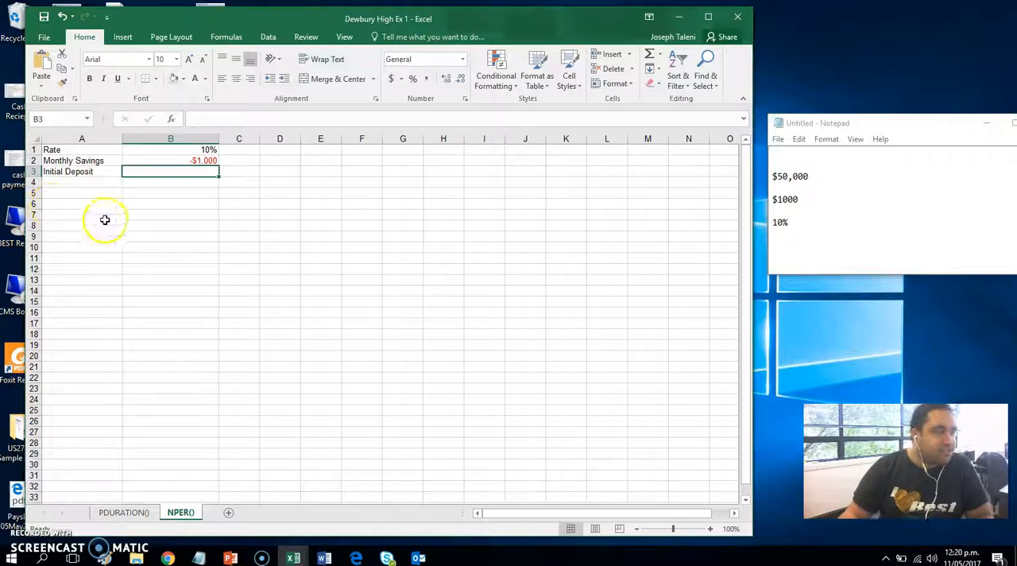
{"action": "type", "text": "0"}
{"action": "key", "text": "Return"}
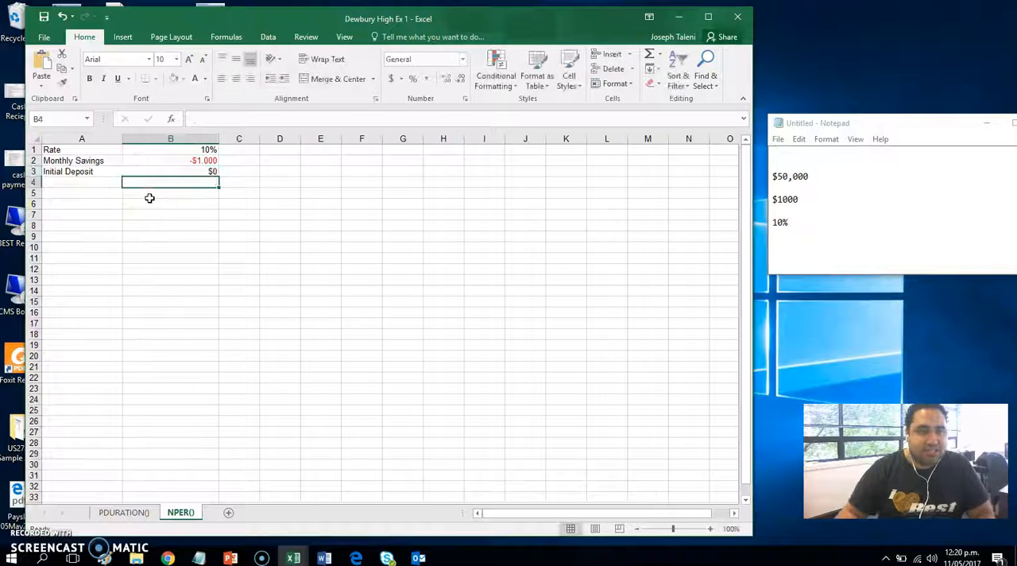
Step: Label cell A4 Goal and enter the savings goal of $50,000 in cell B4
{"action": "left_click", "coordinate": [103, 183]}
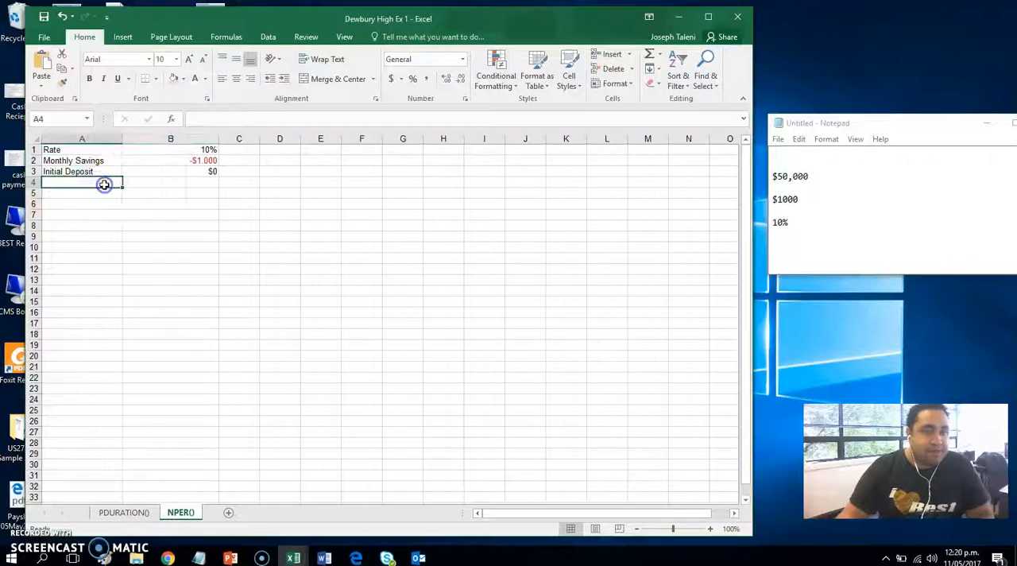
{"action": "type", "text": "Goal"}
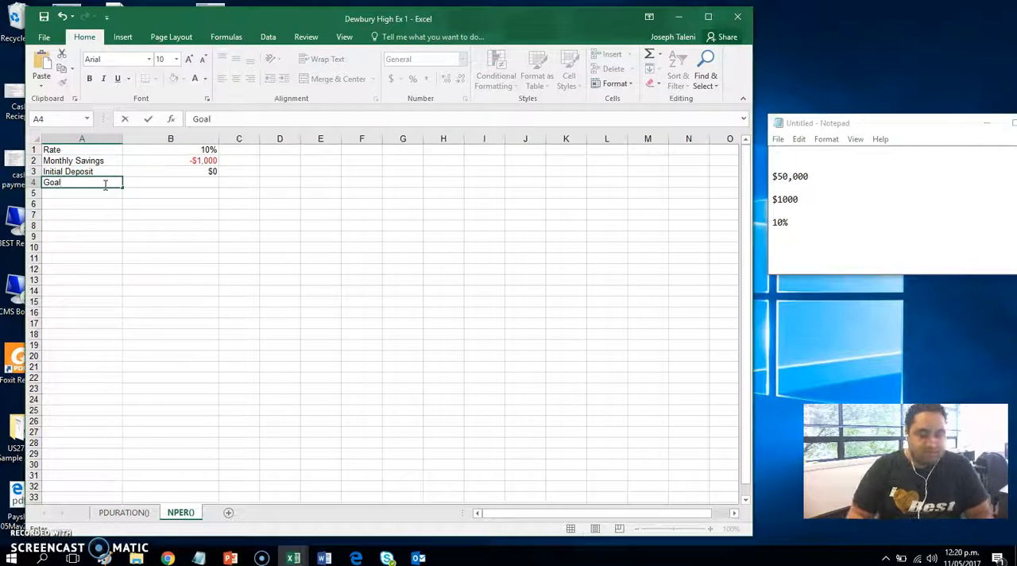
{"action": "key", "text": "Tab"}
{"action": "type", "text": "$50,000"}
{"action": "key", "text": "Return"}
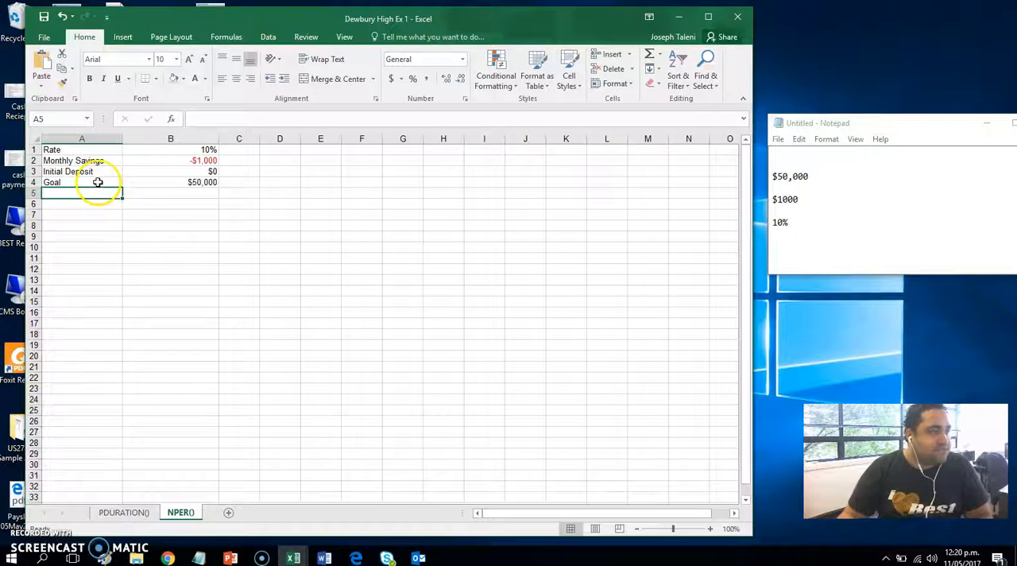
{"action": "left_click", "coordinate": [272, 248]}
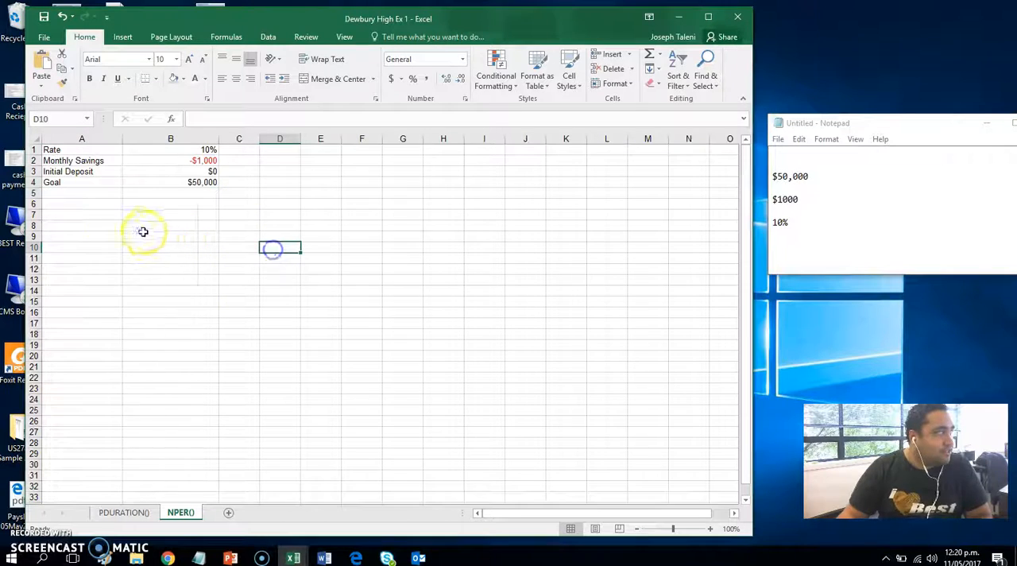
Step: Label cell A6 No. of Months and move to the adjacent result cell B6
{"action": "left_click", "coordinate": [84, 204]}
{"action": "type", "text": "No. of Months"}
{"action": "key", "text": "Tab"}
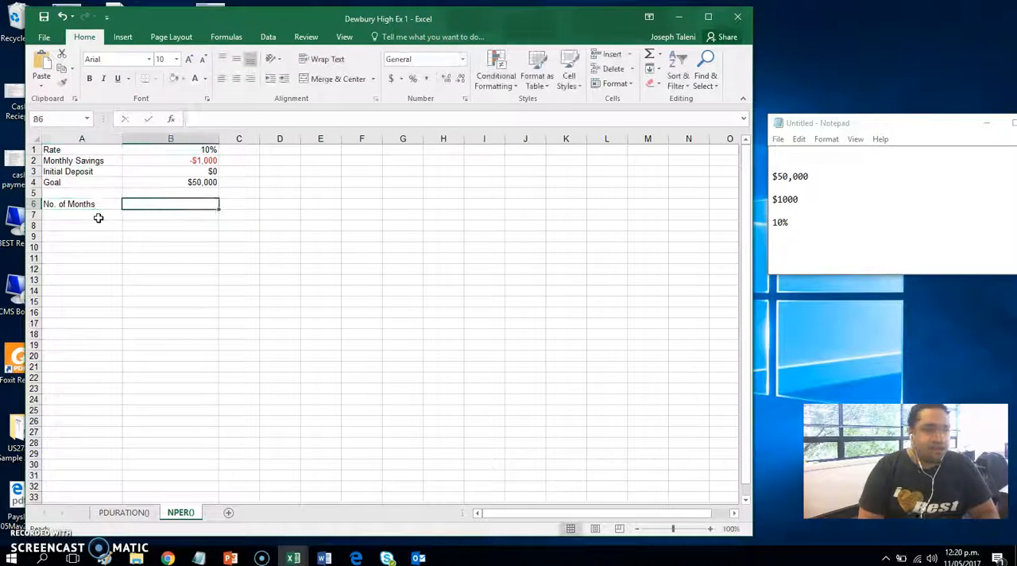
Step: Start an NPER formula in cell B6 with the monthly rate B1/12 as its rate argument
{"action": "type", "text": "="}
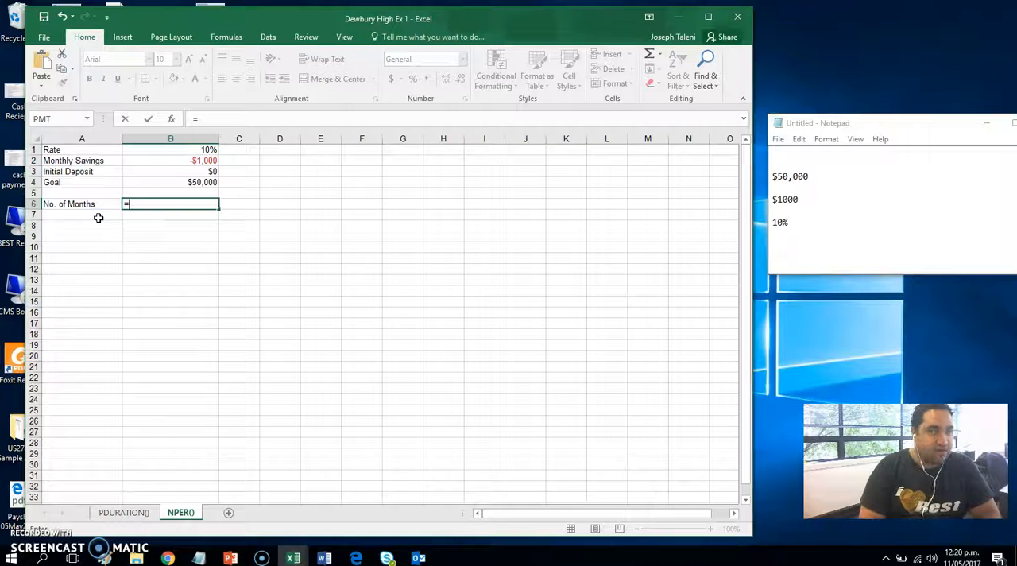
{"action": "type", "text": "NPER"}
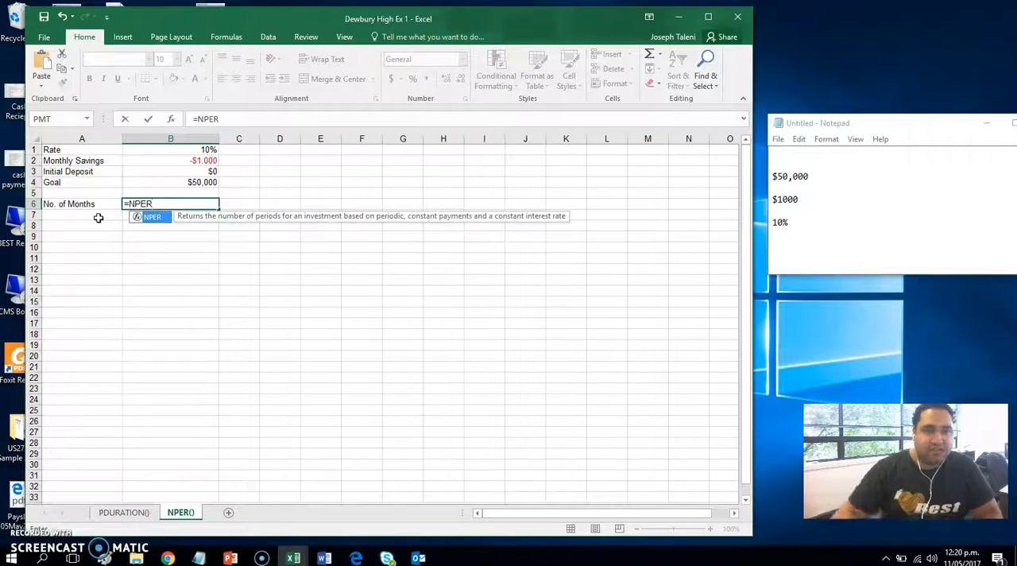
{"action": "double_click", "coordinate": [151, 217]}
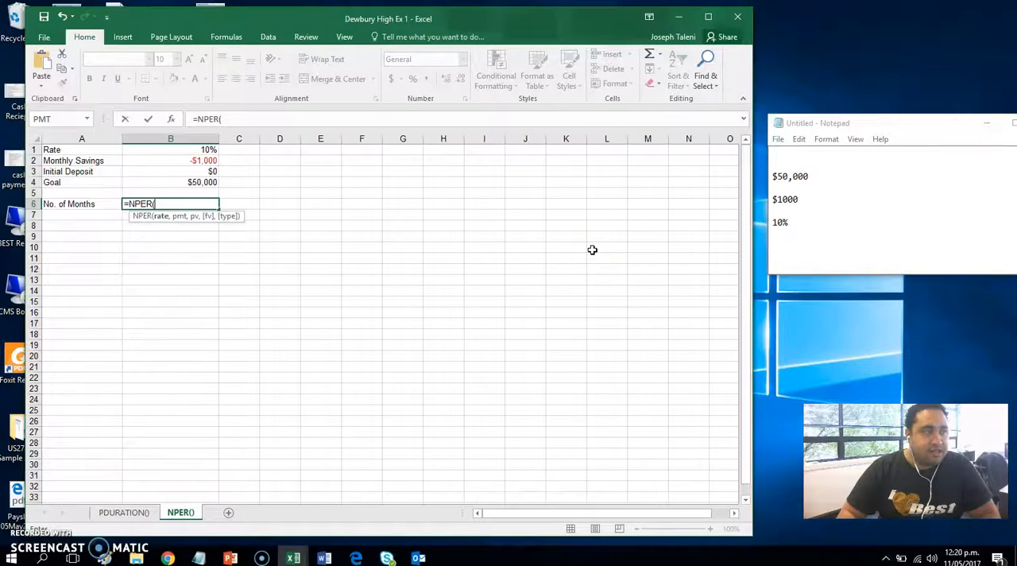
{"action": "left_click", "coordinate": [199, 151]}
{"action": "type", "text": "/12"}
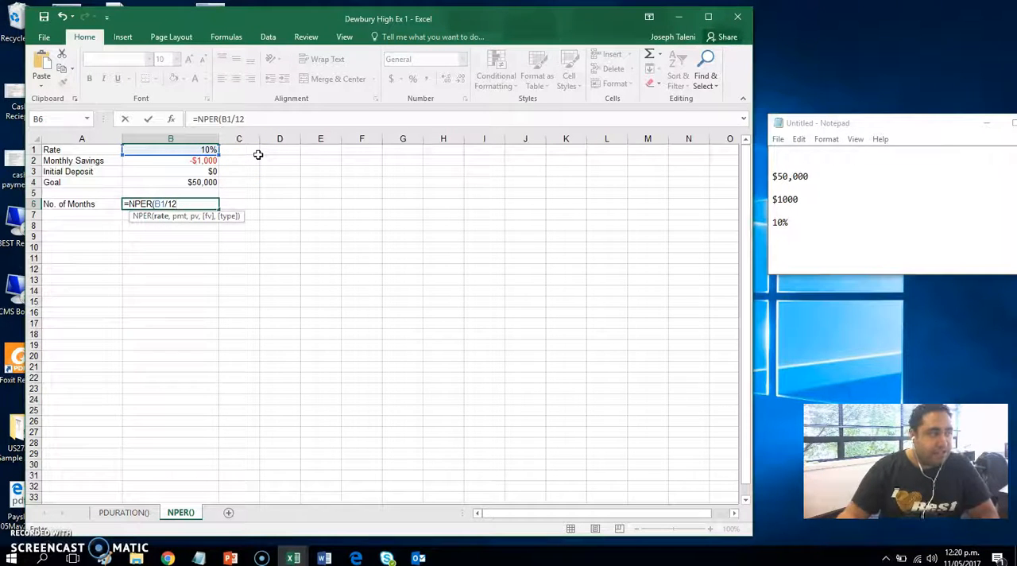
{"action": "type", "text": ","}
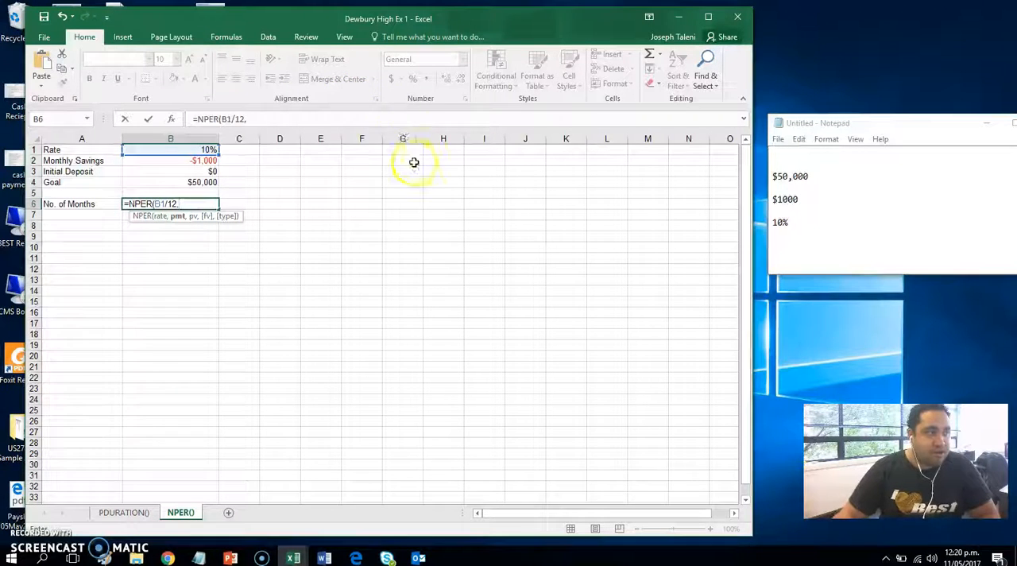
Step: Complete the NPER formula with B2 as payment, B3 as present value and B4 as future value
{"action": "left_click", "coordinate": [207, 160]}
{"action": "type", "text": ","}
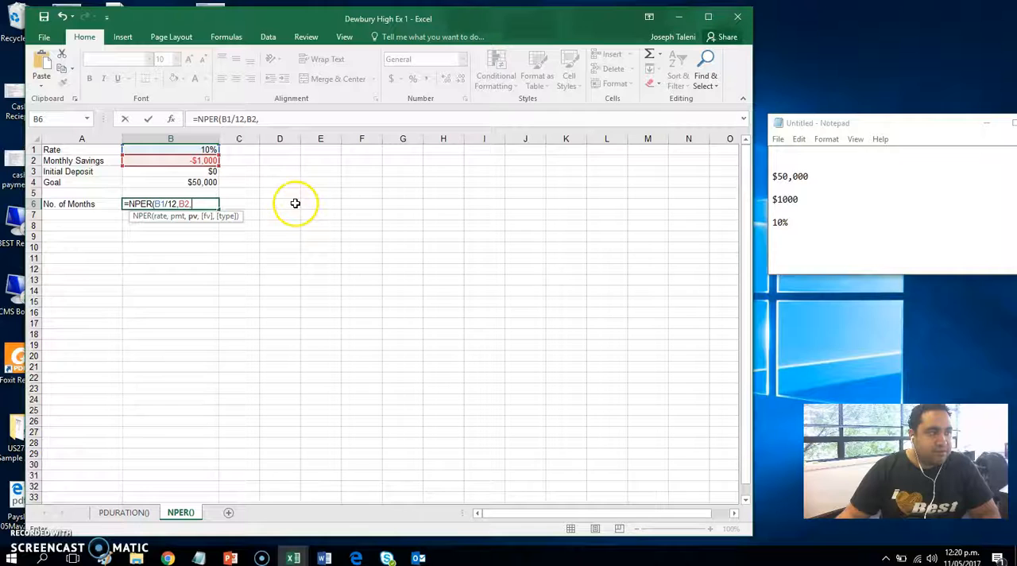
{"action": "left_click", "coordinate": [181, 174]}
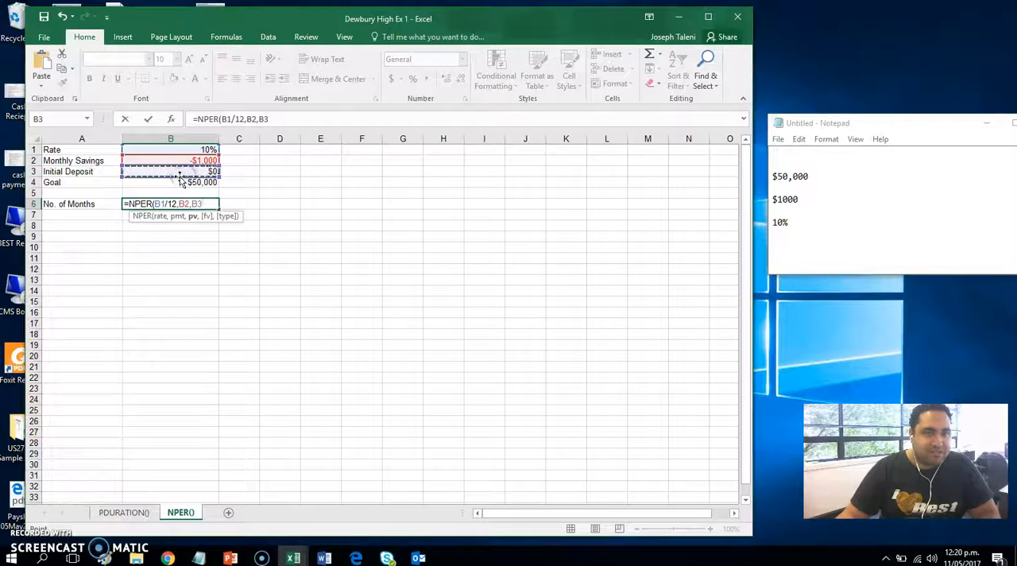
{"action": "type", "text": ","}
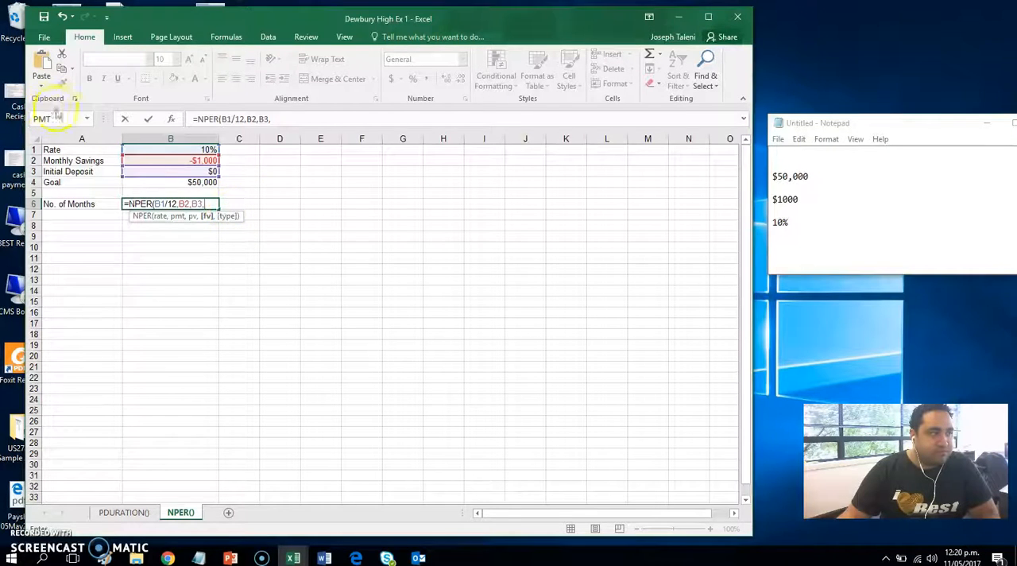
{"action": "left_click", "coordinate": [182, 183]}
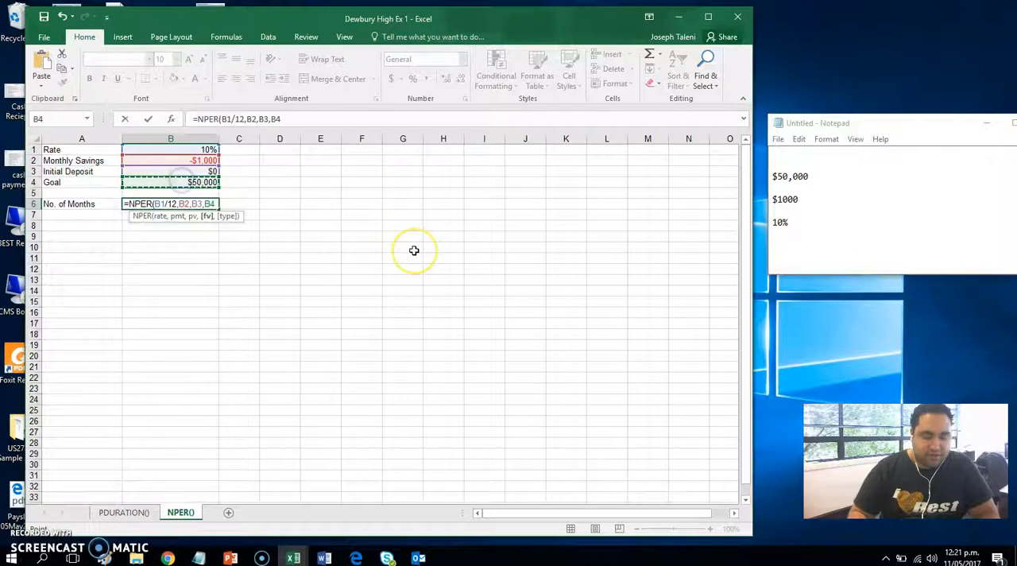
{"action": "type", "text": ")"}
{"action": "key", "text": "Return"}
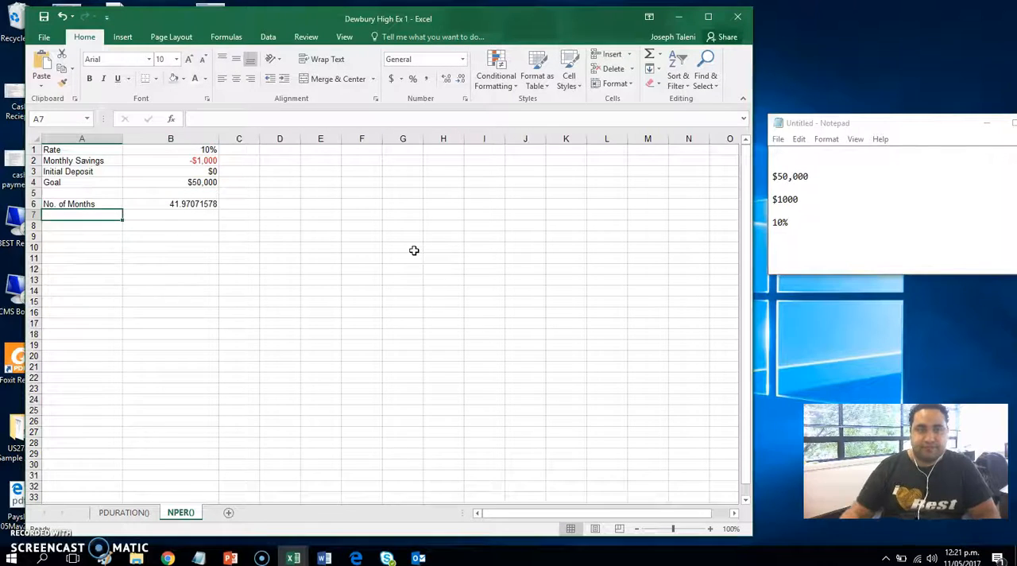
Step: Reduce the number of months in cell B6 to two decimal places
{"action": "left_click", "coordinate": [203, 205]}
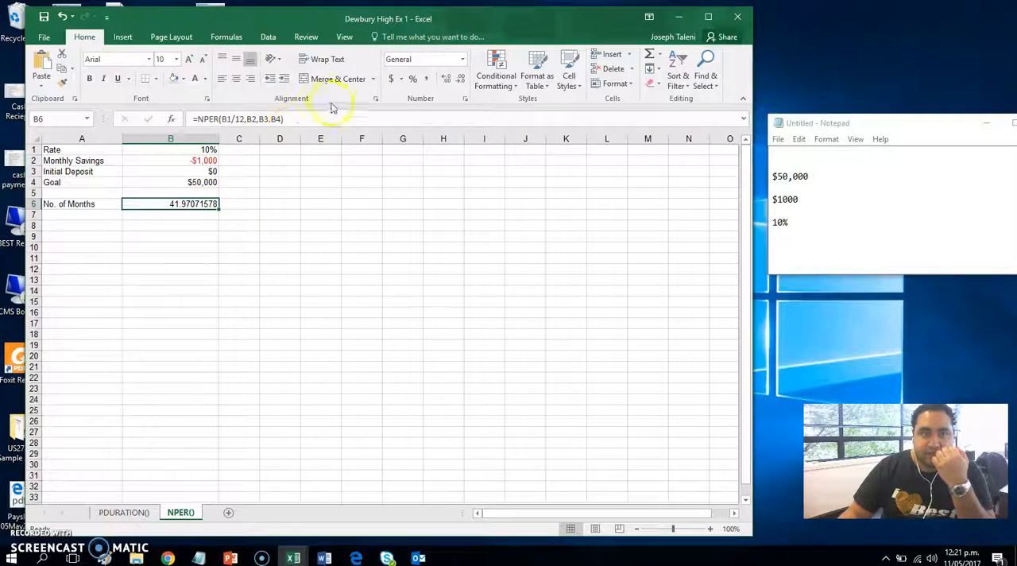
{"action": "left_click", "coordinate": [459, 79]}
{"action": "left_click", "coordinate": [460, 80]}
{"action": "left_click", "coordinate": [459, 79]}
{"action": "left_click", "coordinate": [459, 79]}
{"action": "left_click", "coordinate": [459, 80]}
{"action": "left_click", "coordinate": [460, 80]}
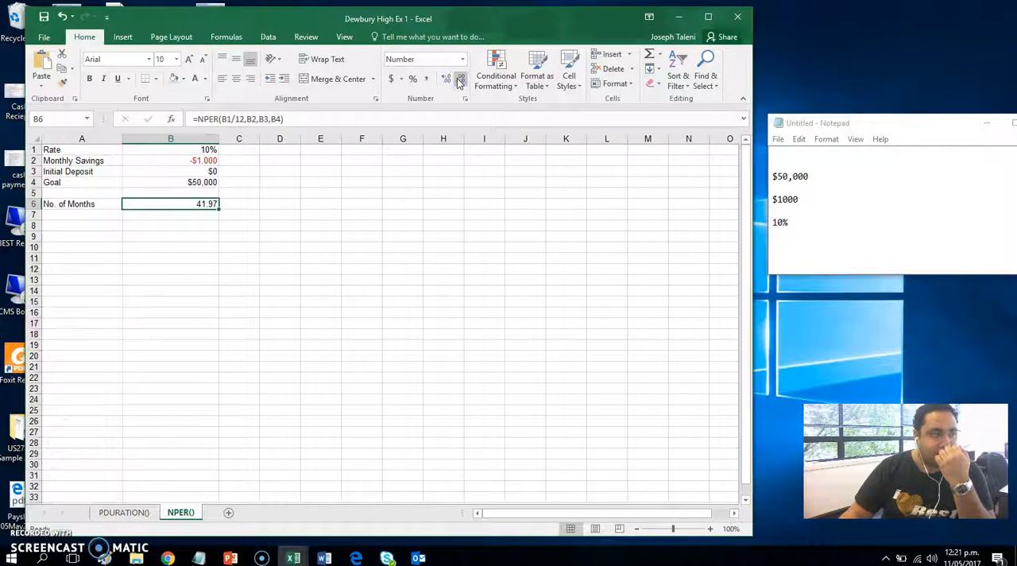
{"action": "key", "text": "alt+Tab"}
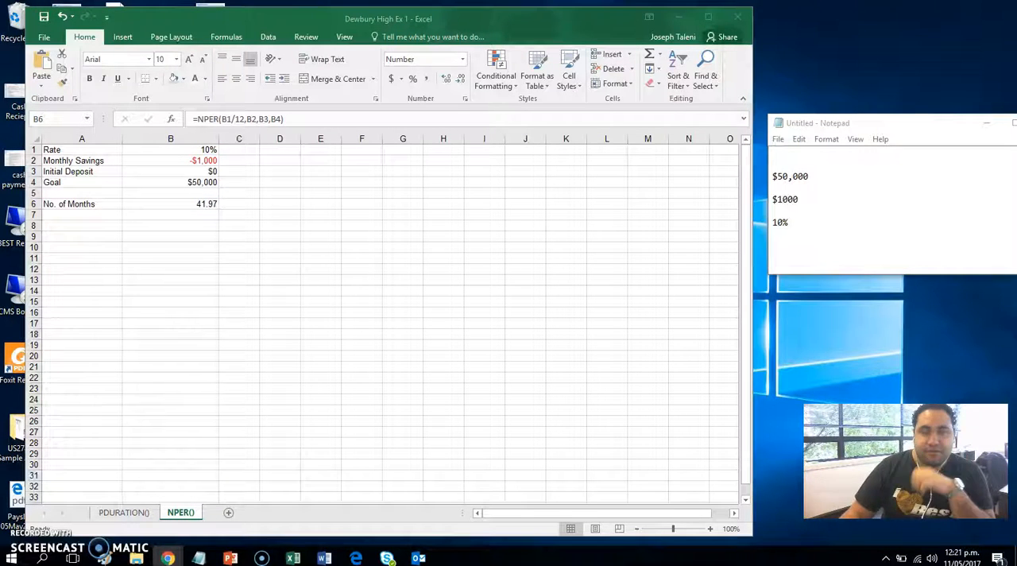
{"action": "left_click", "coordinate": [198, 220]}
{"action": "left_click", "coordinate": [268, 212]}
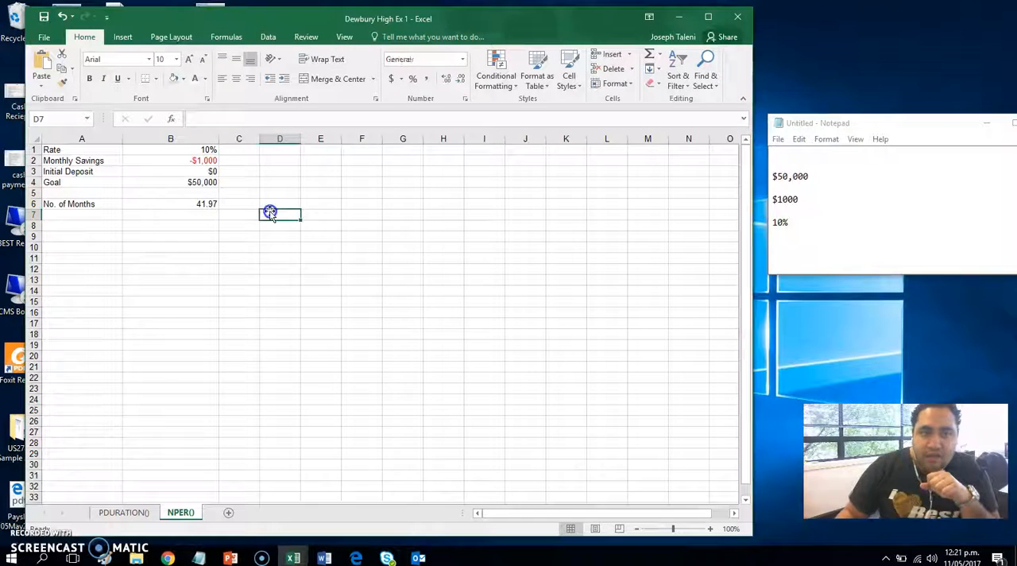
Step: Convert the number of months to years in cell C6 with the formula =B6/12
{"action": "left_click", "coordinate": [252, 203]}
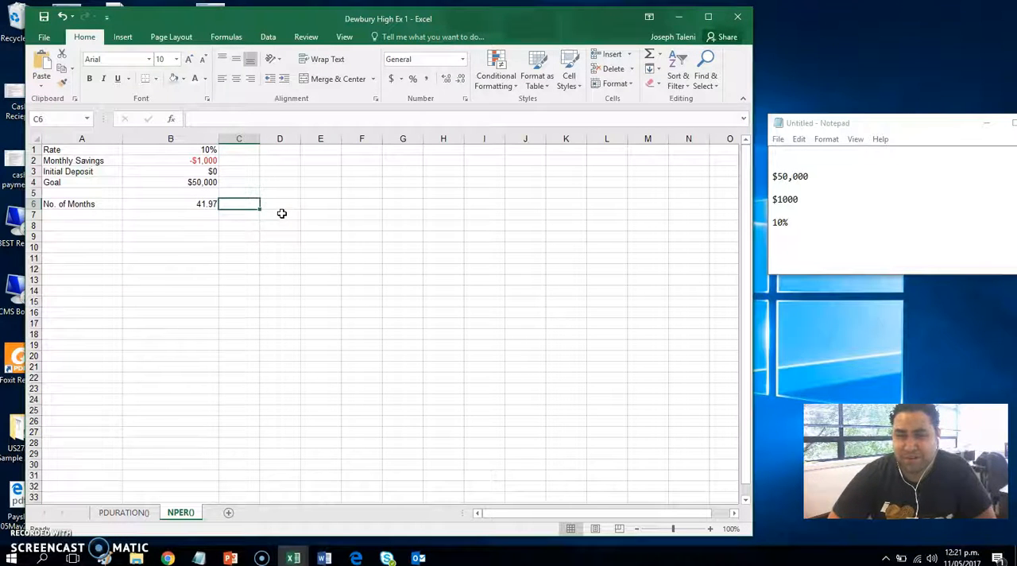
{"action": "type", "text": "="}
{"action": "key", "text": "Left"}
{"action": "type", "text": "/12"}
{"action": "key", "text": "Return"}
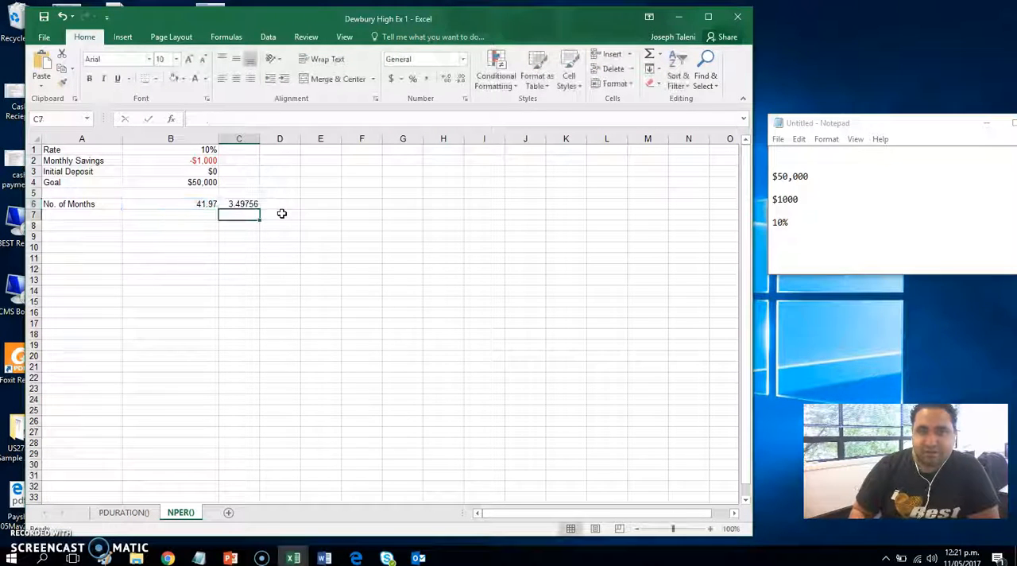
Step: Clear the years calculation from cell C6 and move to cell B7
{"action": "key", "text": "Up"}
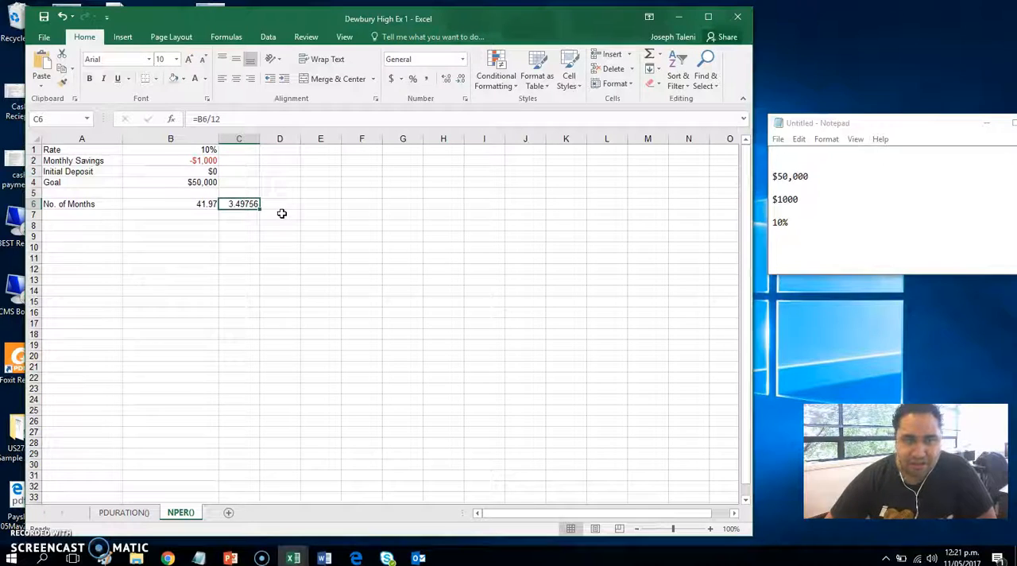
{"action": "key", "text": "Delete"}
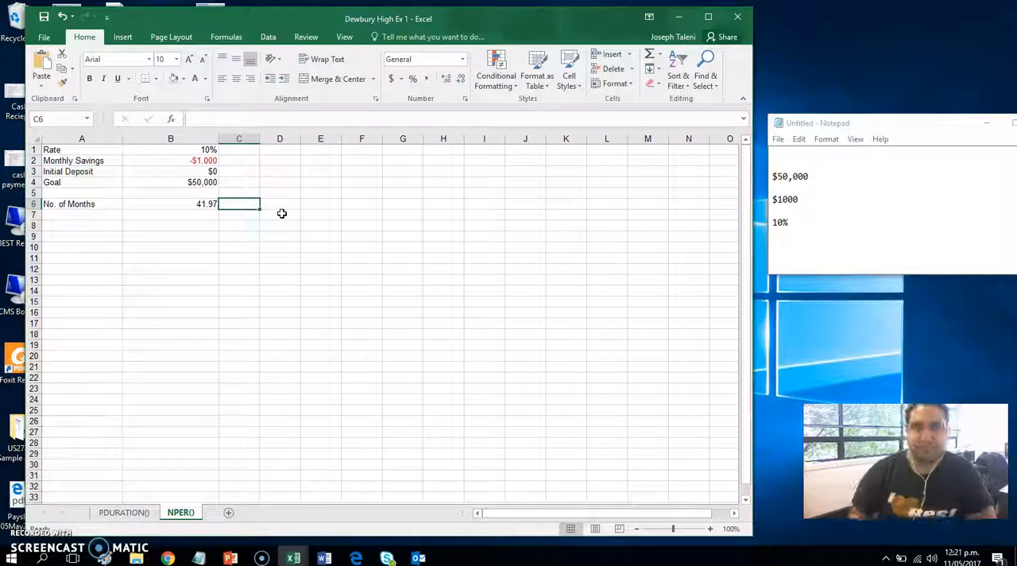
{"action": "key", "text": "Down"}
{"action": "key", "text": "Left"}
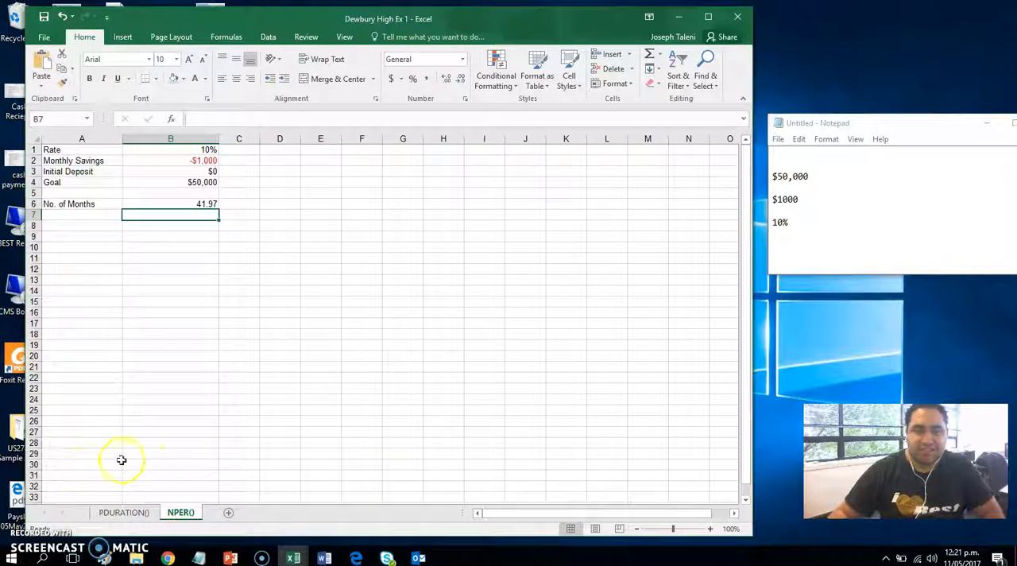